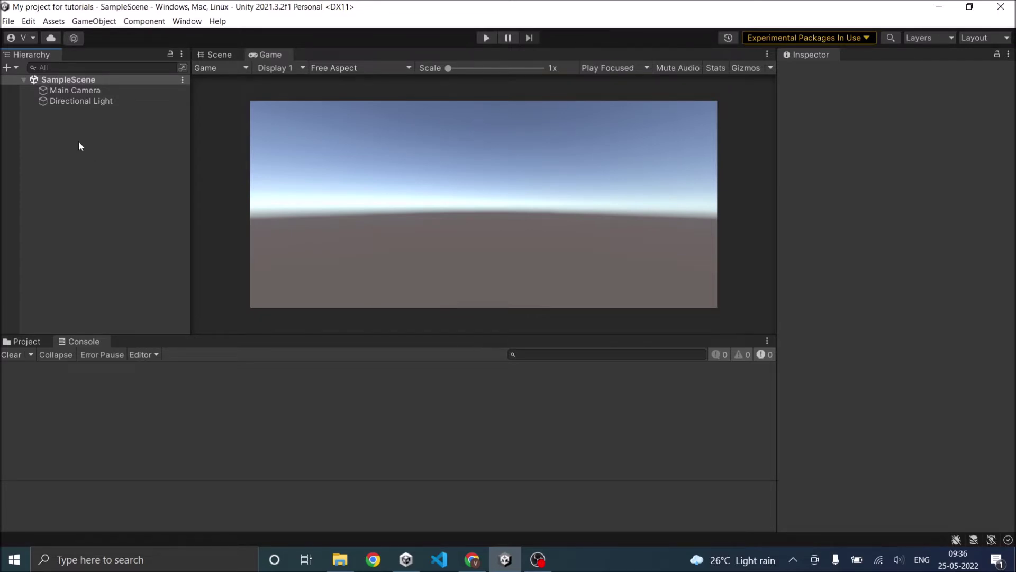
Bring up the Hierarchy's create menu to add an object to SampleScene
{"action": "left_click", "coordinate": [8, 67]}
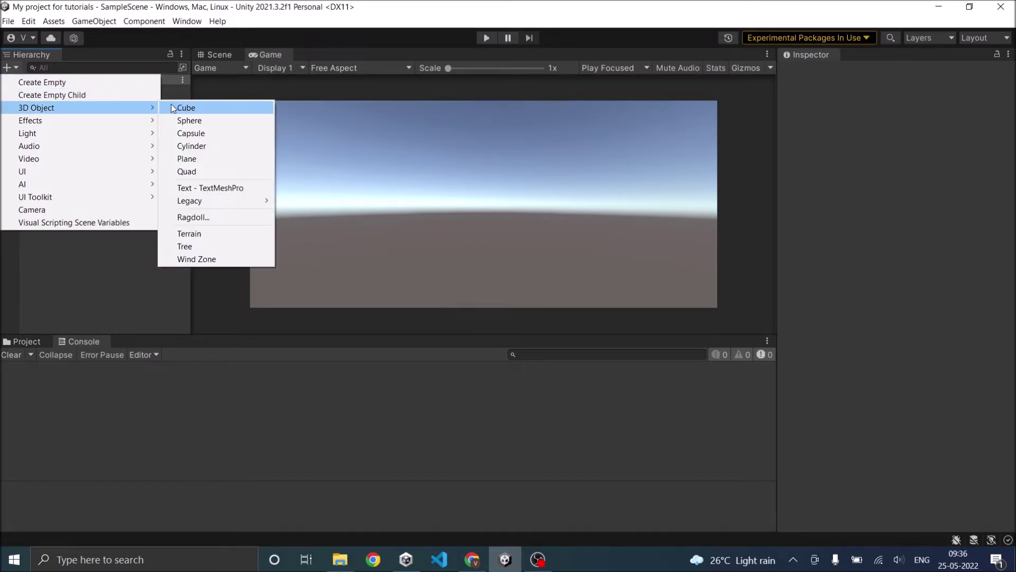
Add a 3D cube to the scene and save it as the scene 'Cube'
{"action": "left_click", "coordinate": [170, 103]}
{"action": "left_click", "coordinate": [102, 162]}
{"action": "left_click", "coordinate": [8, 21]}
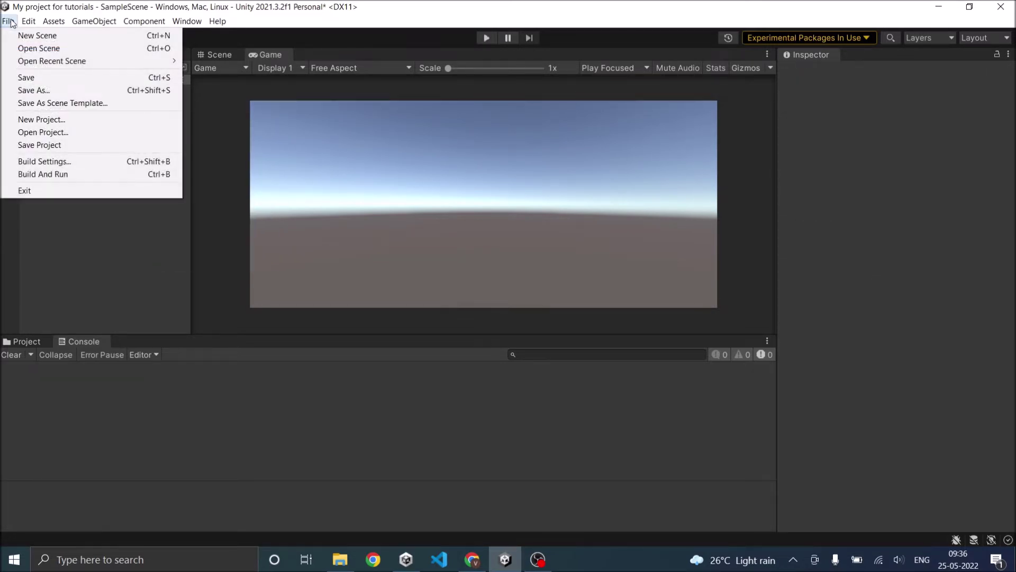
{"action": "left_click", "coordinate": [34, 90]}
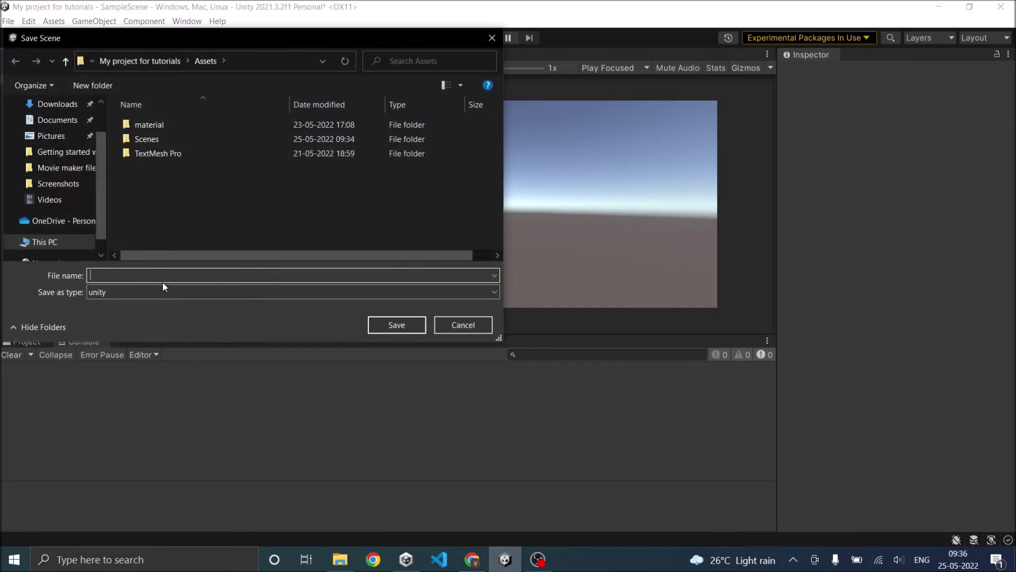
{"action": "type", "text": "Cube"}
{"action": "left_click", "coordinate": [400, 326]}
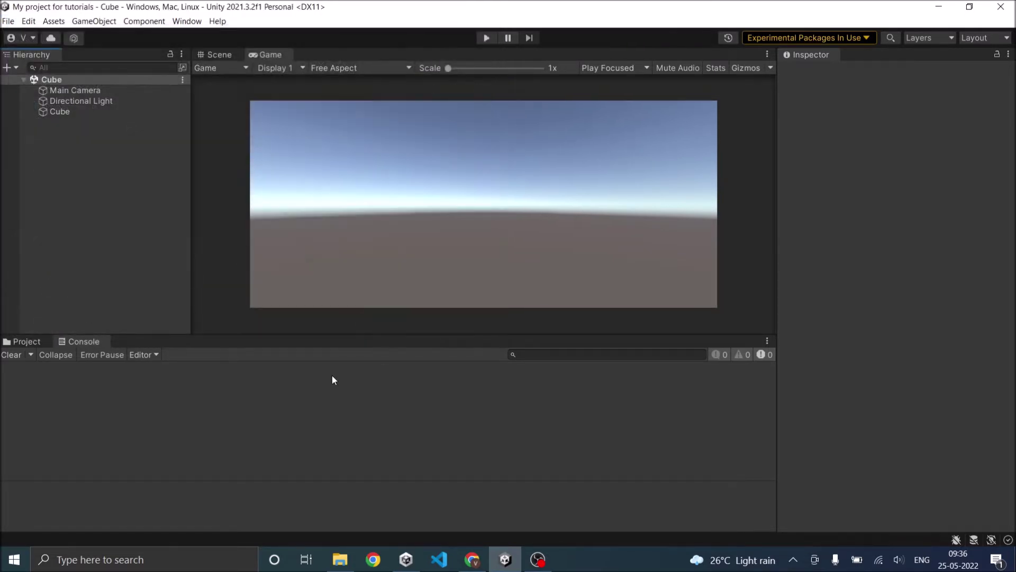
Create a new scene from the Basic (Built-in) template
{"action": "left_click", "coordinate": [8, 21]}
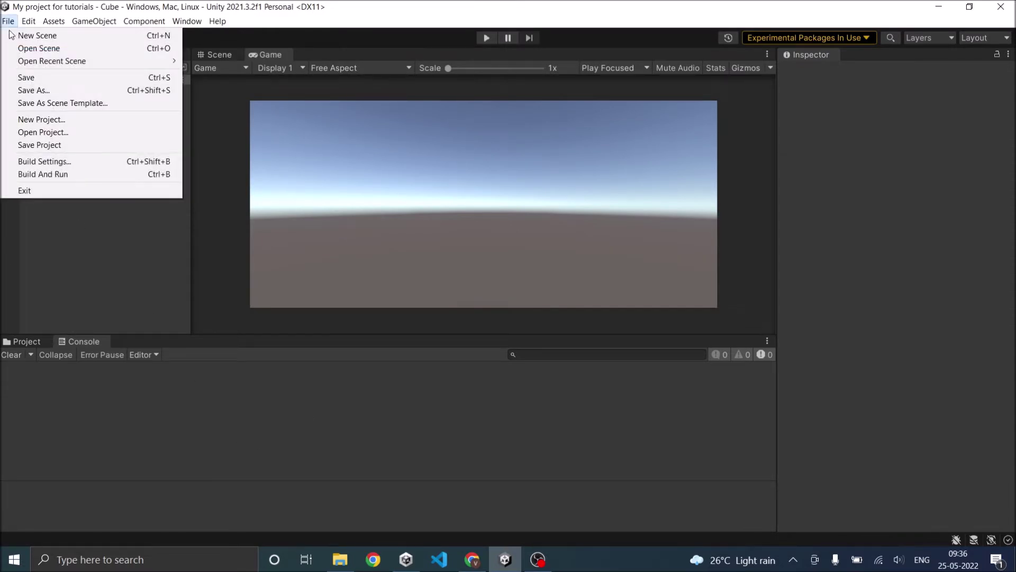
{"action": "left_click", "coordinate": [31, 34]}
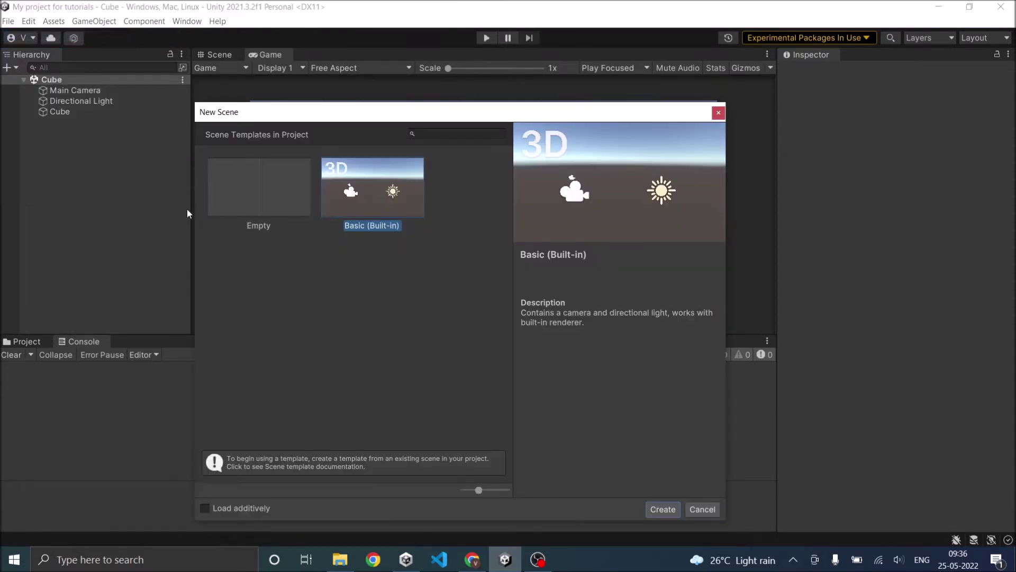
{"action": "left_click", "coordinate": [280, 194]}
{"action": "left_click", "coordinate": [370, 201]}
{"action": "left_click", "coordinate": [674, 510]}
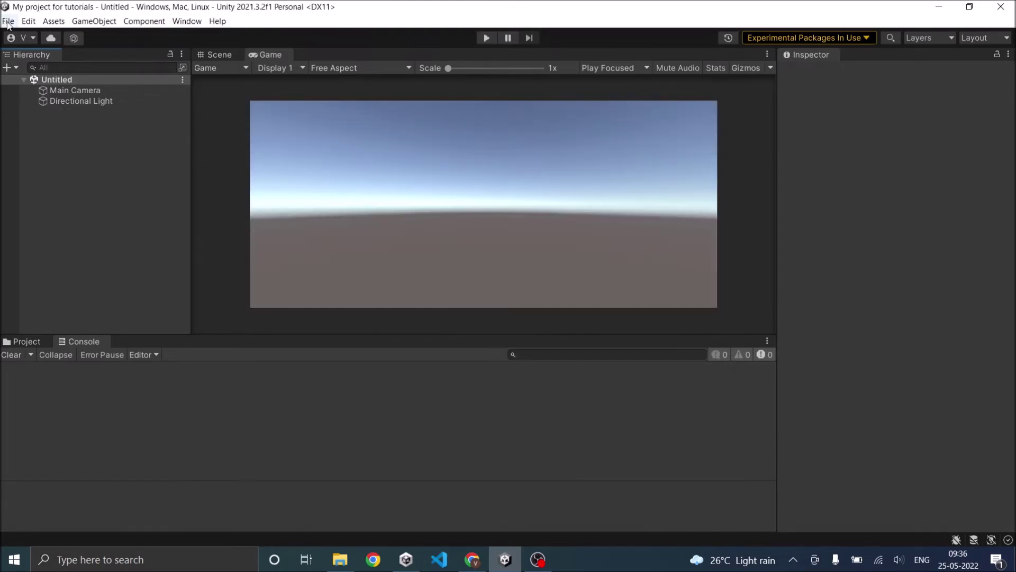
Add a 3D sphere and reset its Transform so it sits at the origin
{"action": "left_click", "coordinate": [11, 68]}
{"action": "mouse_move", "coordinate": [37, 106]}
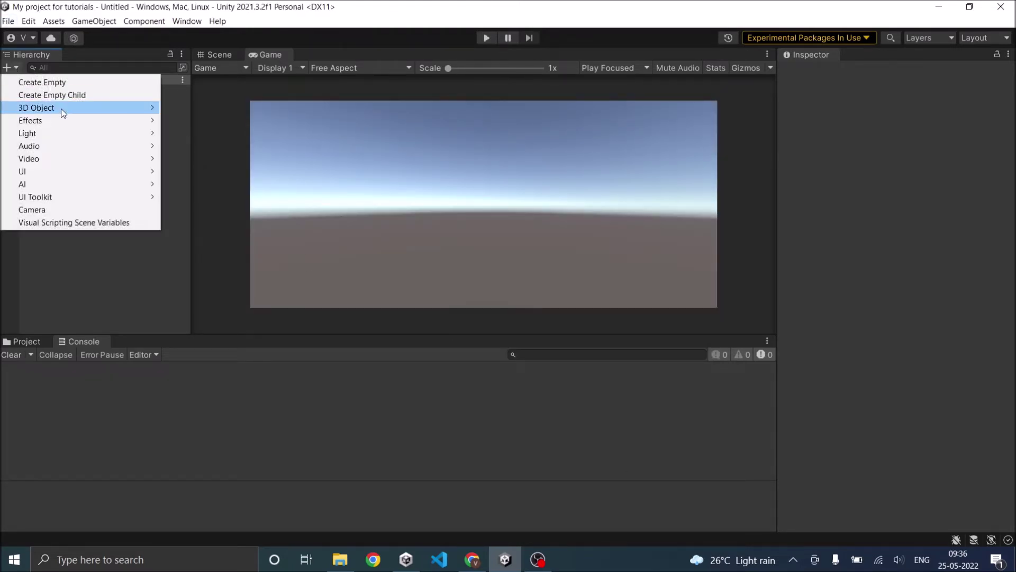
{"action": "left_click", "coordinate": [190, 120]}
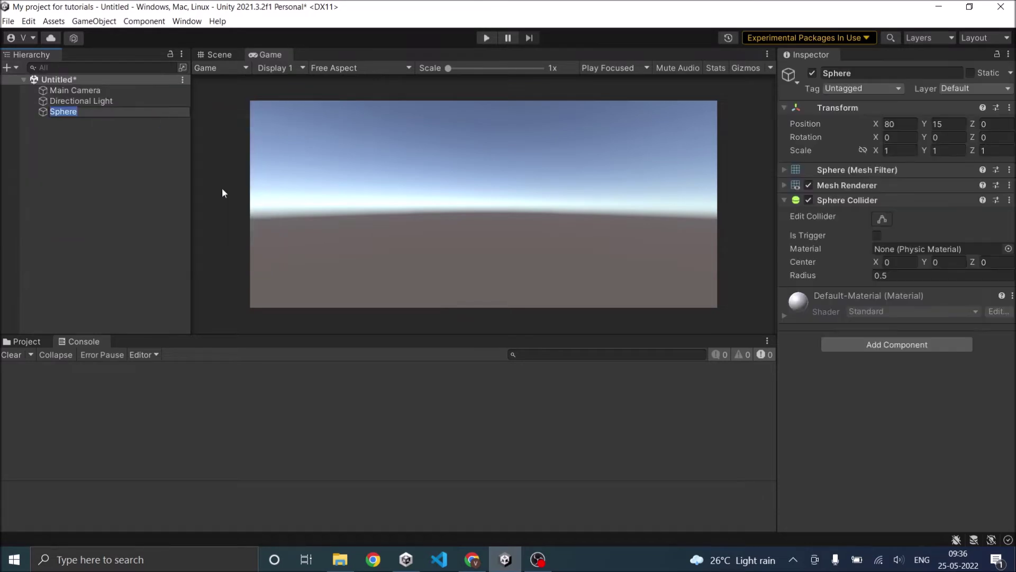
{"action": "left_click", "coordinate": [65, 113]}
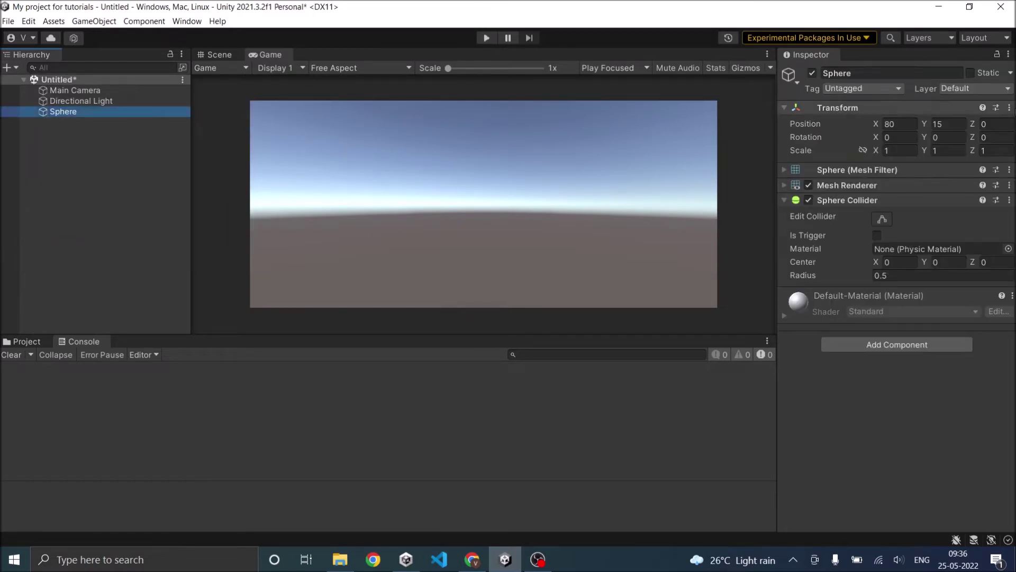
{"action": "left_click", "coordinate": [1009, 107]}
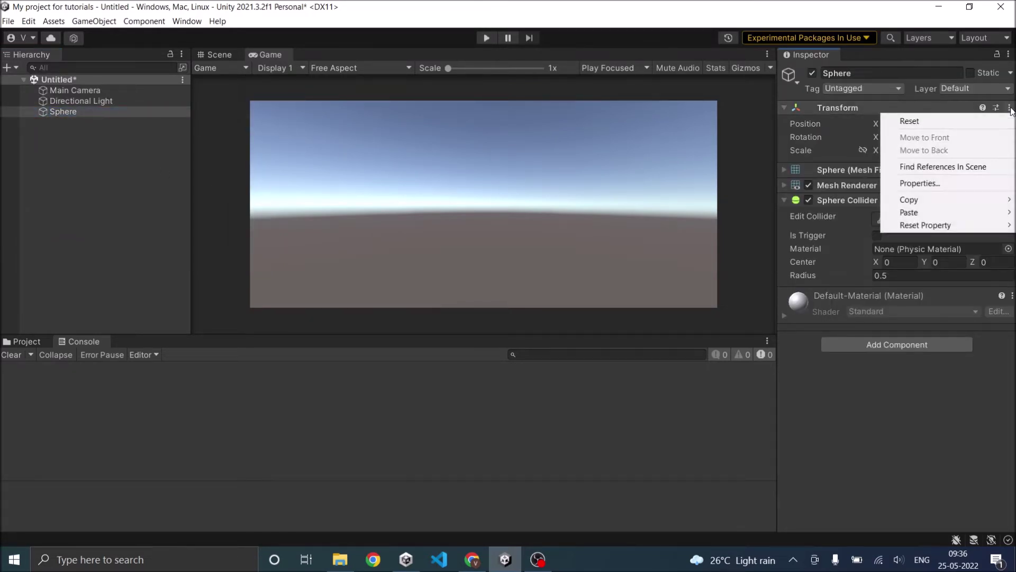
{"action": "left_click", "coordinate": [978, 119]}
{"action": "left_click", "coordinate": [155, 215]}
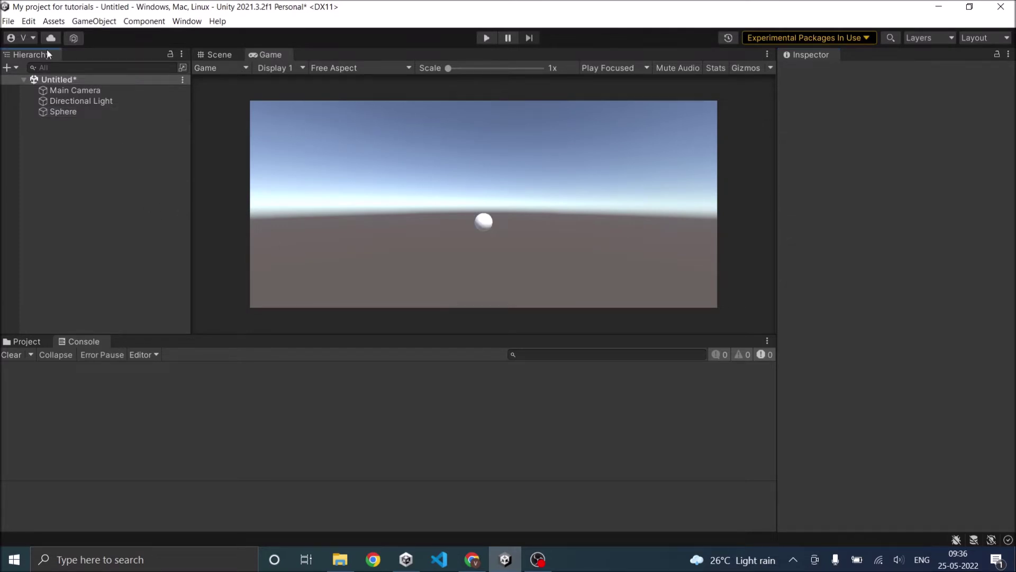
Save the new scene as 'Sphere' and show the Project assets
{"action": "left_click", "coordinate": [8, 21]}
{"action": "left_click", "coordinate": [36, 76]}
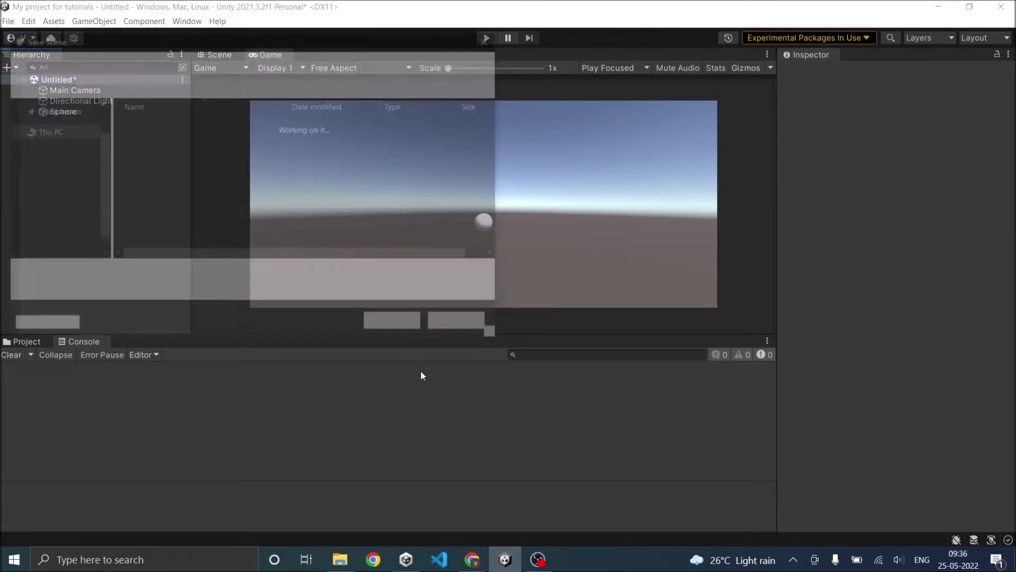
{"action": "type", "text": "Sphe"}
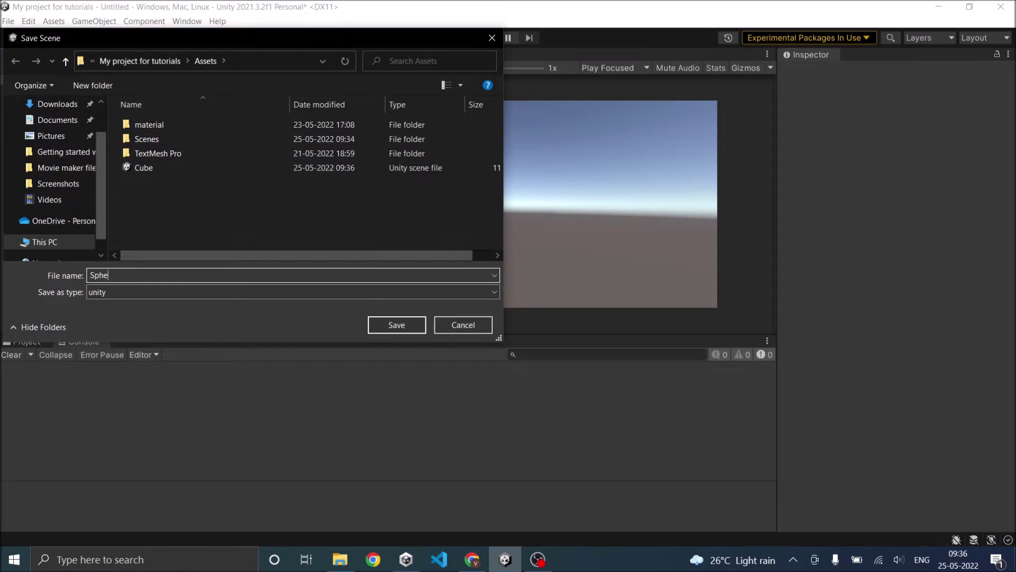
{"action": "type", "text": "re"}
{"action": "left_click", "coordinate": [398, 330]}
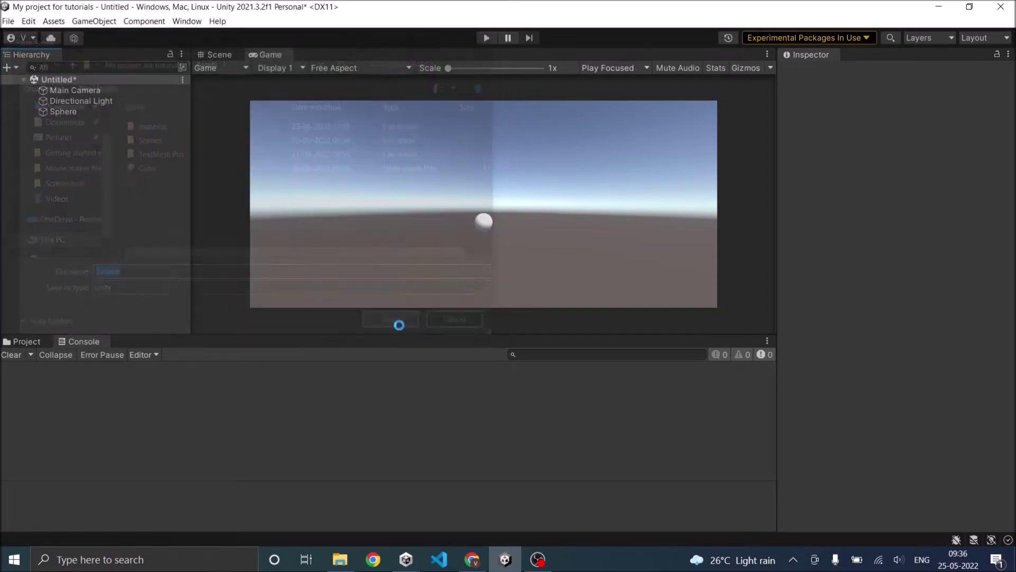
{"action": "left_click", "coordinate": [34, 343]}
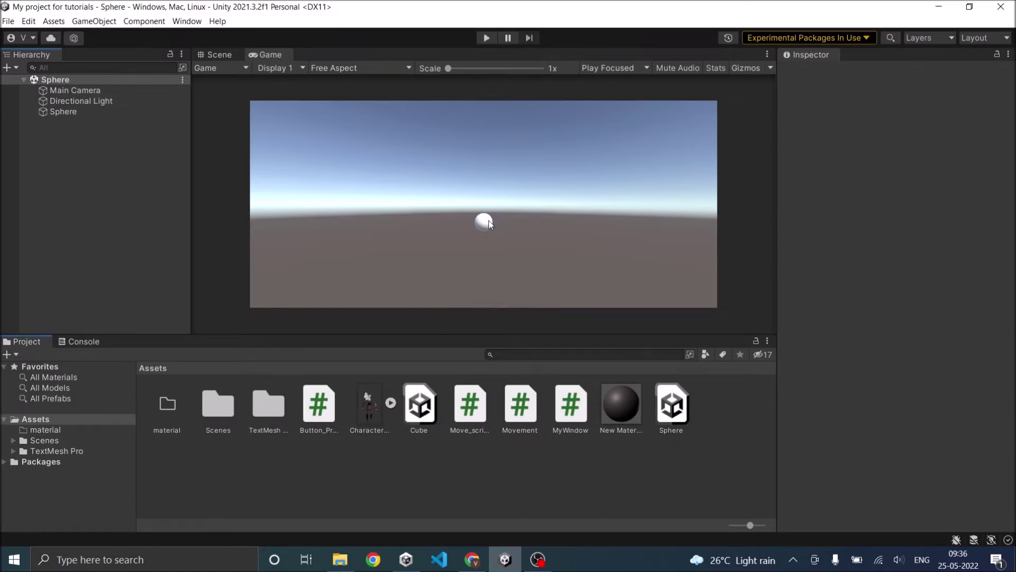
Reopen the Cube scene, reset the cube's Transform to the origin, and save
{"action": "double_click", "coordinate": [419, 405]}
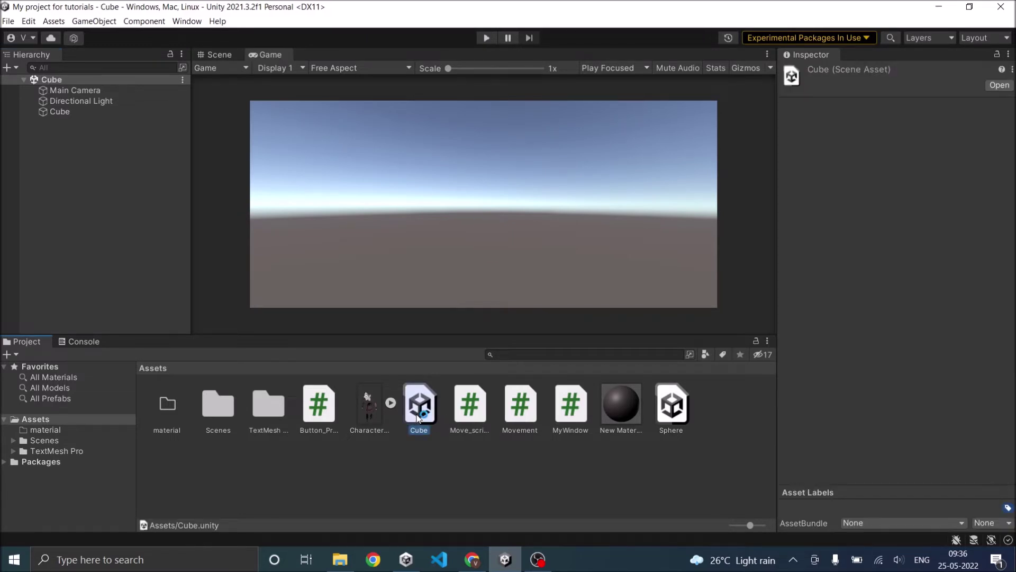
{"action": "left_click", "coordinate": [45, 112]}
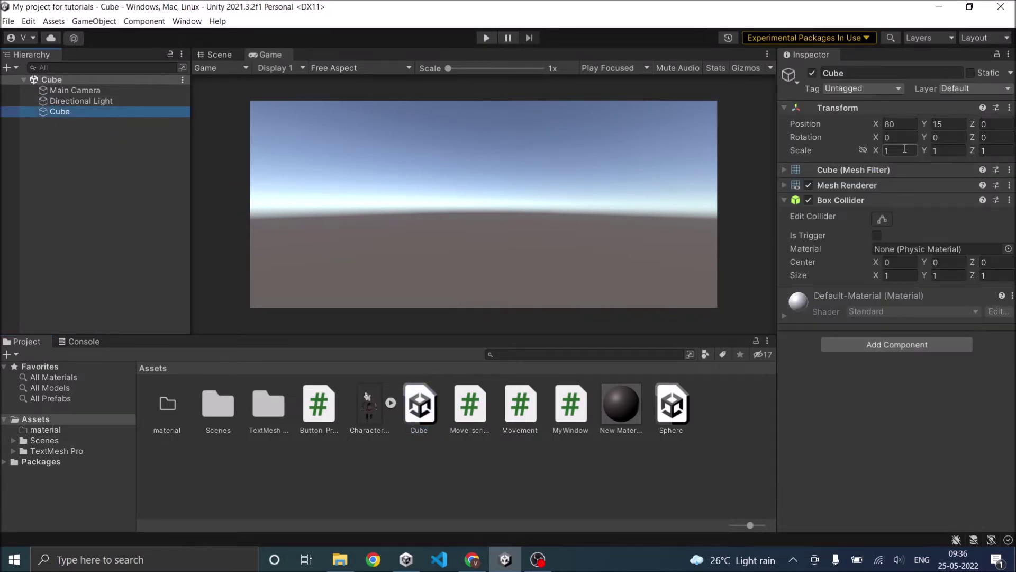
{"action": "left_click", "coordinate": [1010, 108]}
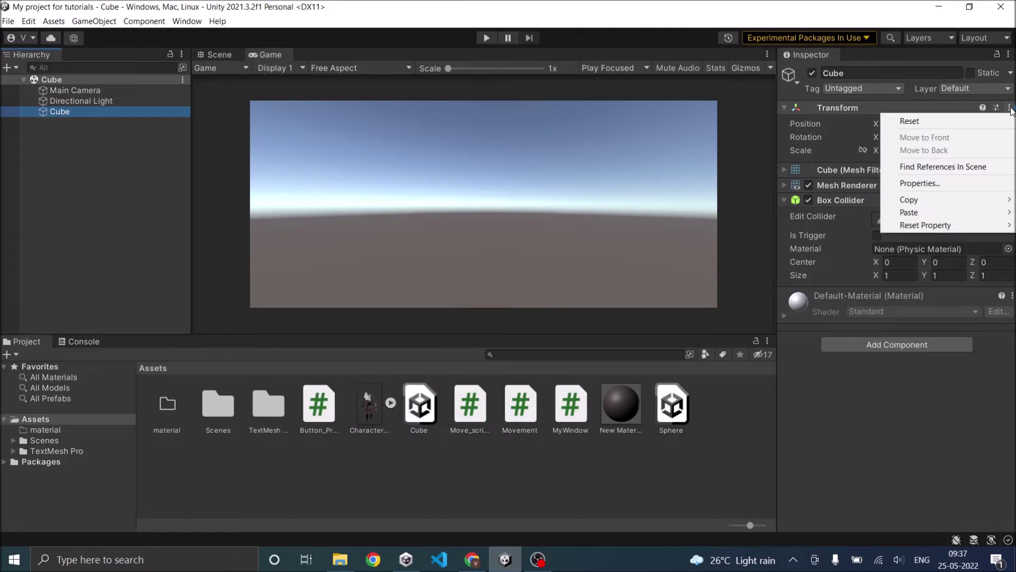
{"action": "left_click", "coordinate": [961, 125]}
{"action": "left_click", "coordinate": [536, 470]}
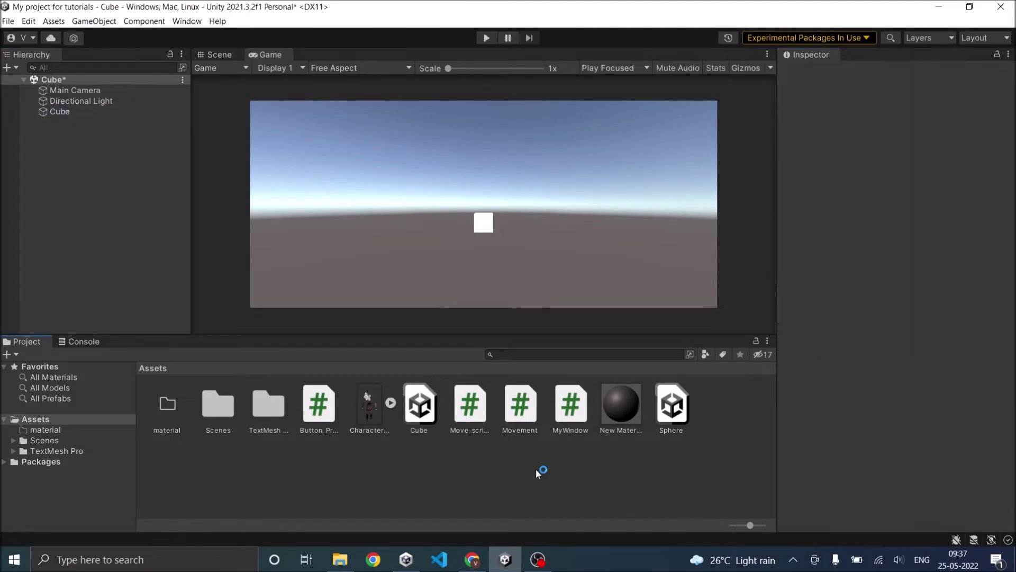
{"action": "left_click", "coordinate": [8, 21]}
{"action": "left_click", "coordinate": [26, 78]}
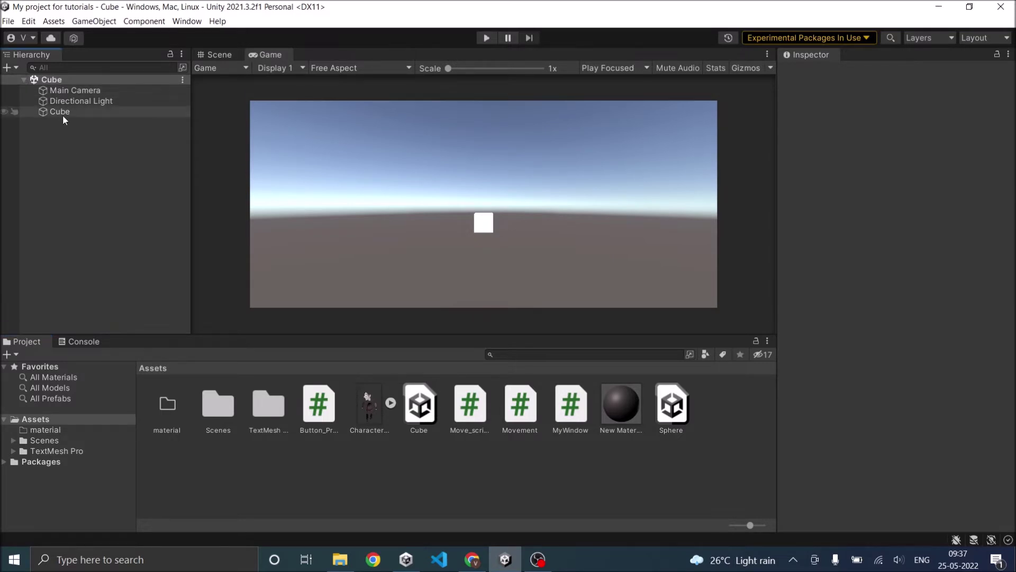
Add a UI button with canvas and move it to the canvas's upper right
{"action": "left_click", "coordinate": [11, 67]}
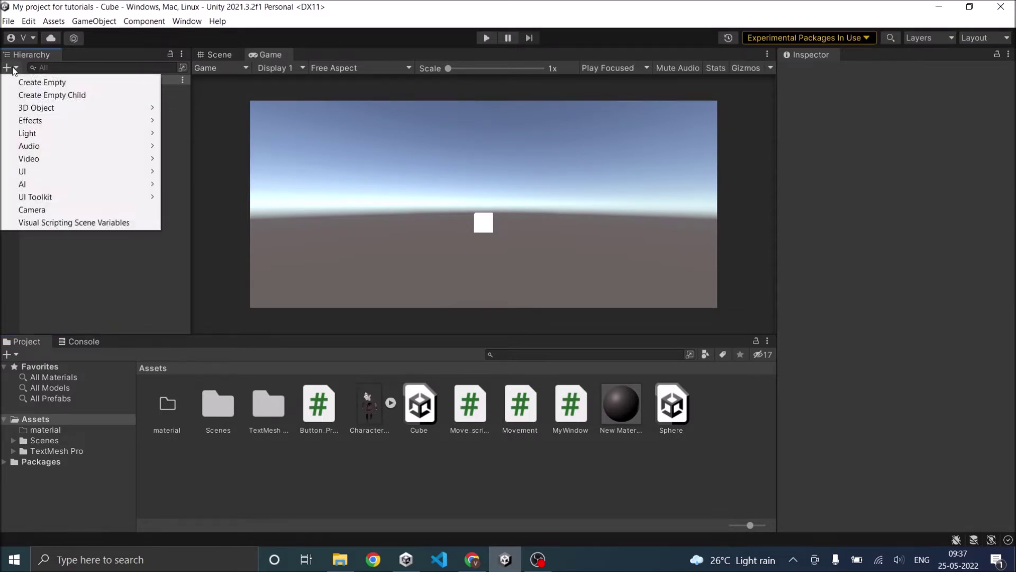
{"action": "mouse_move", "coordinate": [48, 172]}
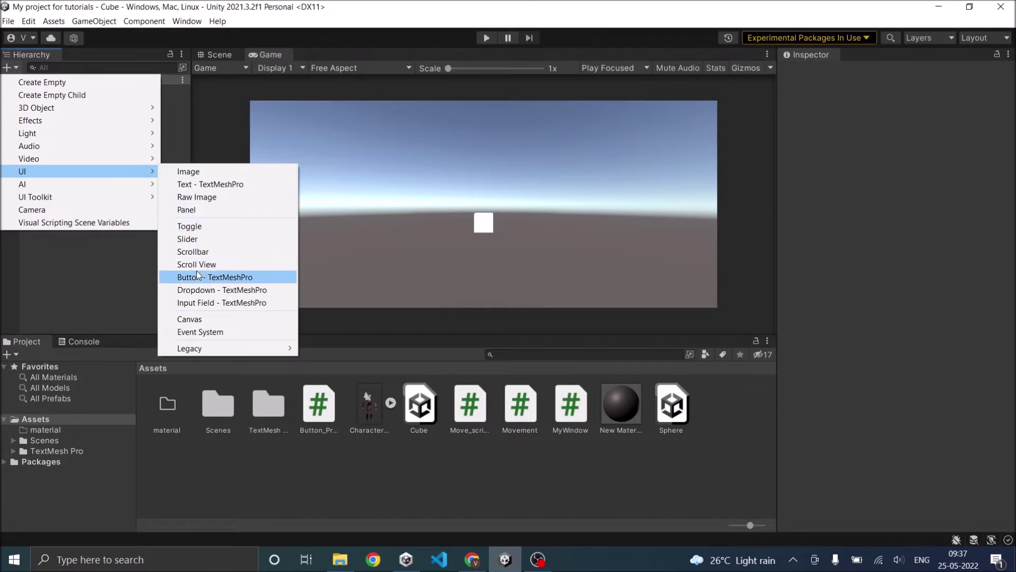
{"action": "left_click", "coordinate": [207, 283]}
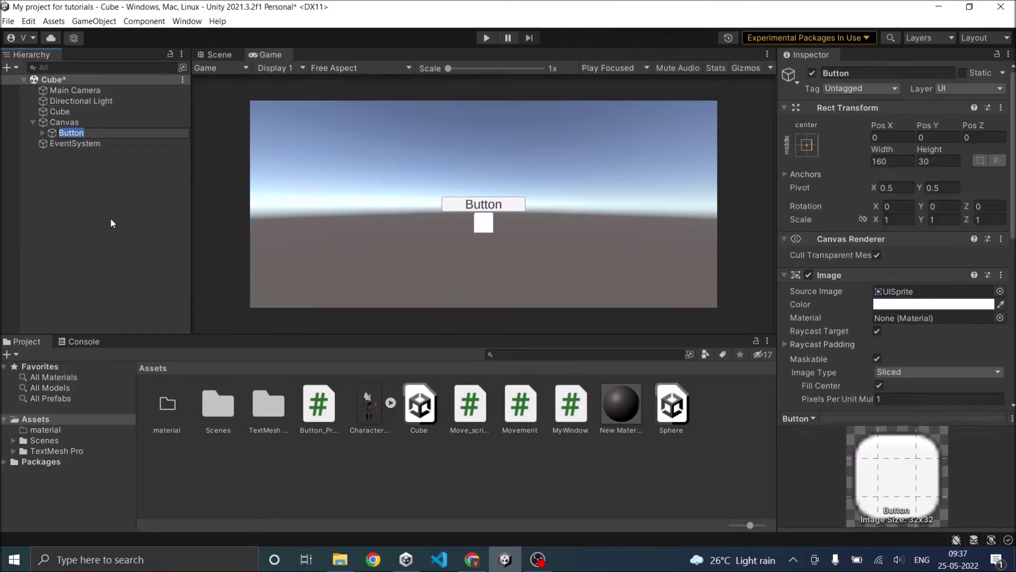
{"action": "left_click", "coordinate": [137, 212]}
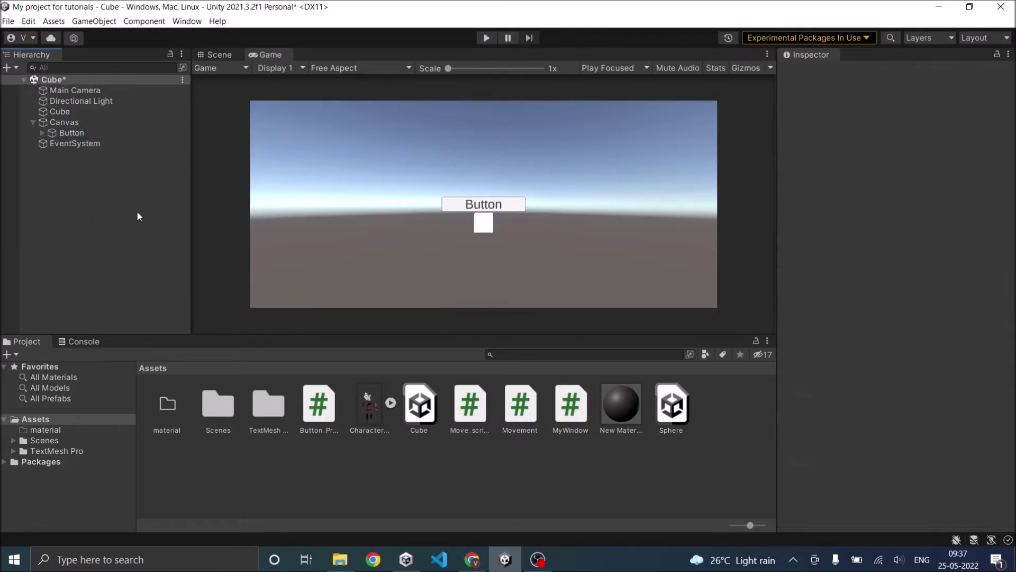
{"action": "left_click", "coordinate": [217, 55]}
{"action": "left_click", "coordinate": [56, 132]}
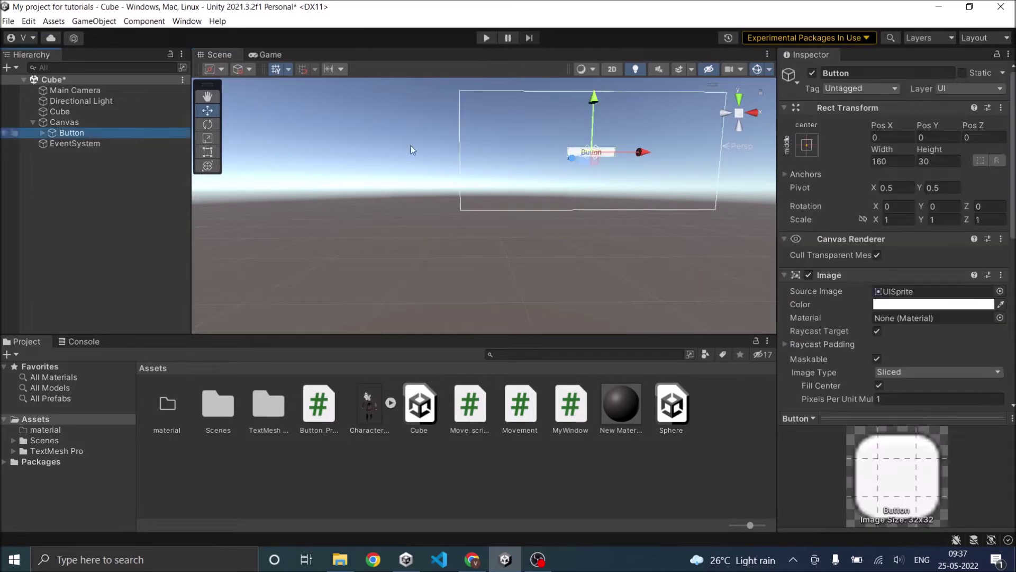
{"action": "left_click_drag", "start_coordinate": [590, 159], "coordinate": [681, 112]}
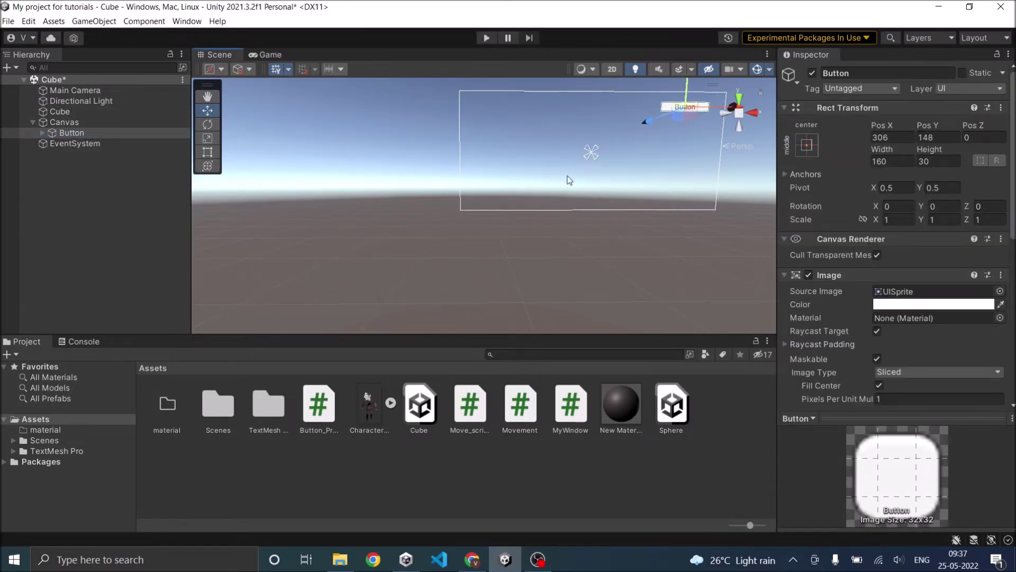
Change the button's Text (TMP) label from 'Button' to 'Sphere'
{"action": "left_click", "coordinate": [43, 135]}
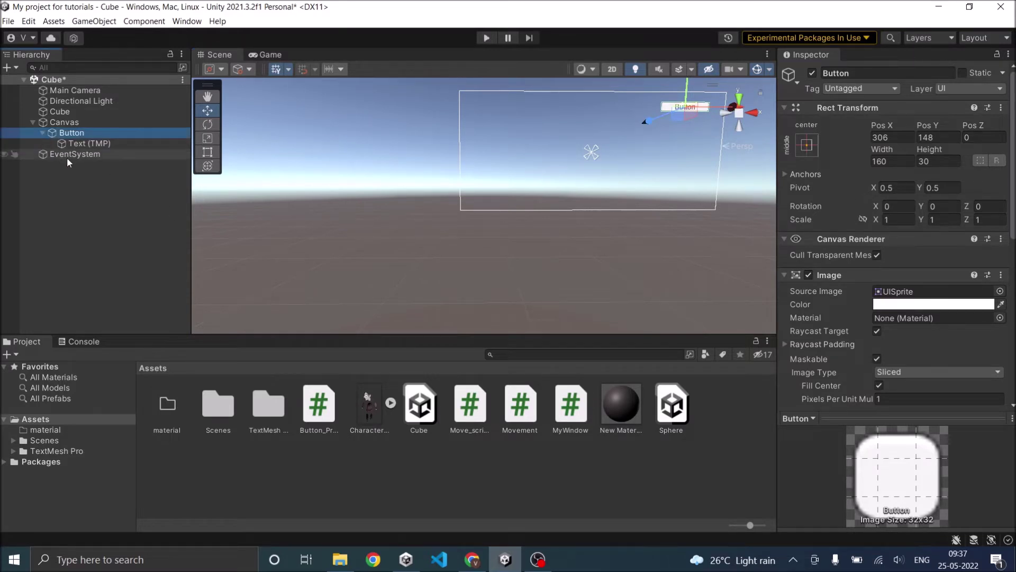
{"action": "left_click", "coordinate": [78, 143]}
{"action": "left_click", "coordinate": [850, 330]}
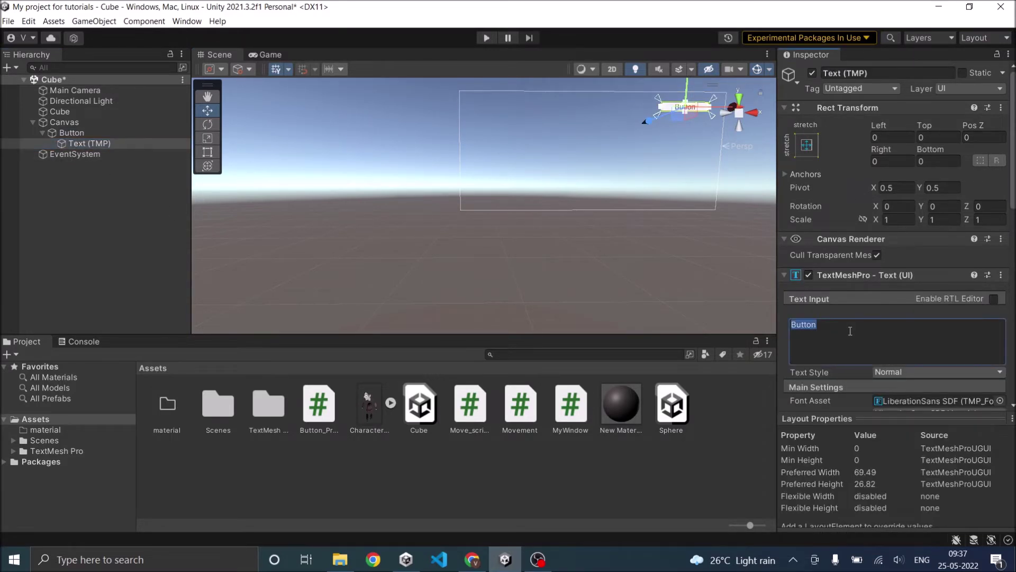
{"action": "key", "text": "BackSpace"}
{"action": "type", "text": "Sphere"}
{"action": "left_click", "coordinate": [115, 234]}
{"action": "left_click", "coordinate": [43, 132]}
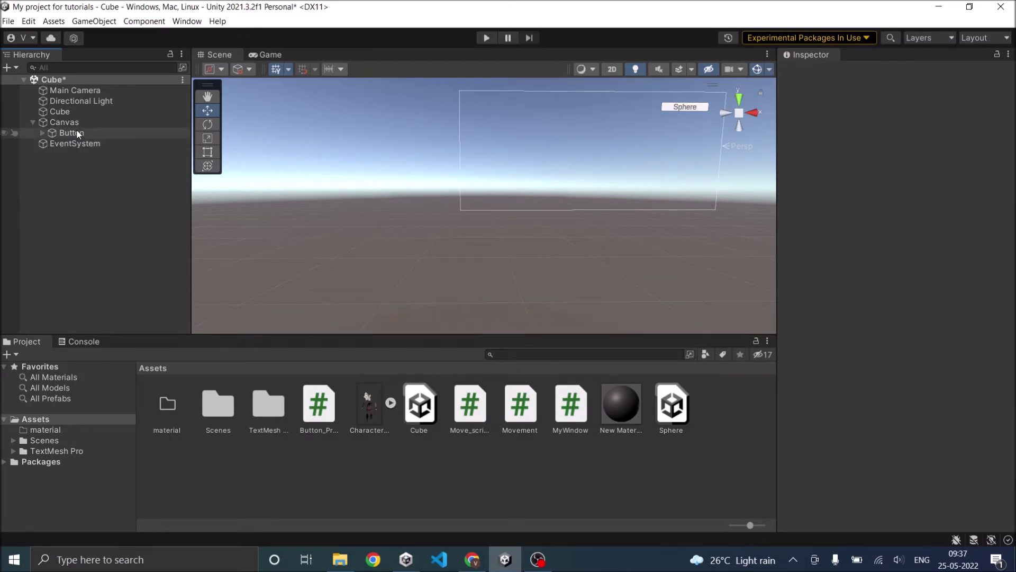
{"action": "left_click", "coordinate": [8, 21]}
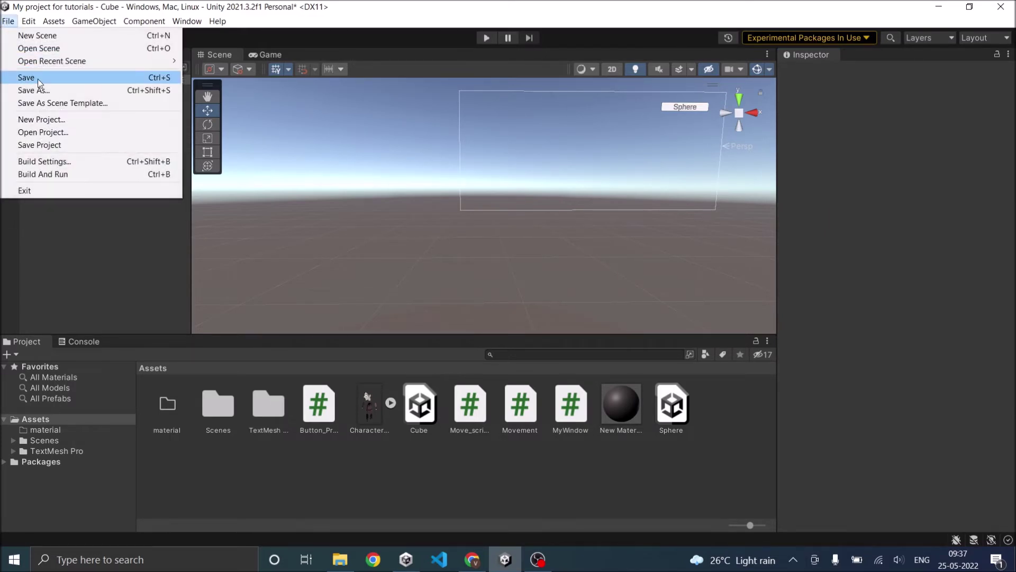
Save the Cube scene, then add a TextMeshPro button at the Sphere scene's top-right
{"action": "left_click", "coordinate": [37, 79]}
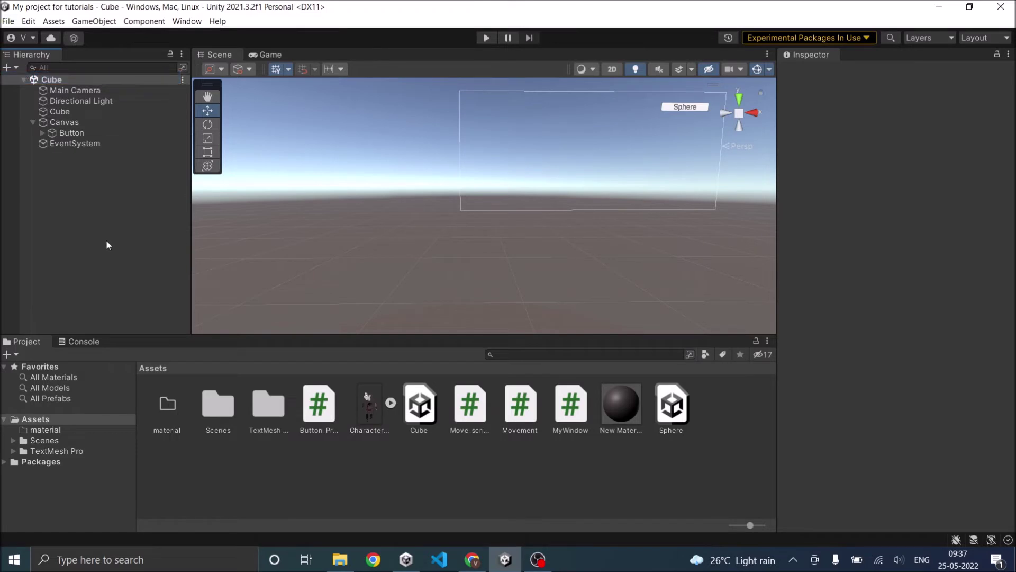
{"action": "double_click", "coordinate": [672, 405]}
{"action": "left_click", "coordinate": [8, 68]}
{"action": "mouse_move", "coordinate": [22, 171]}
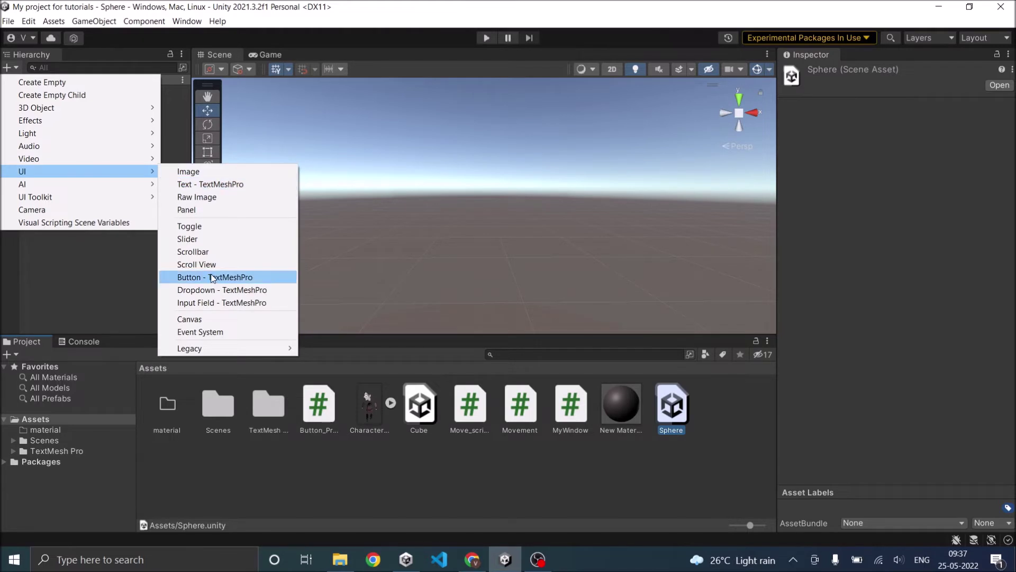
{"action": "left_click", "coordinate": [212, 278]}
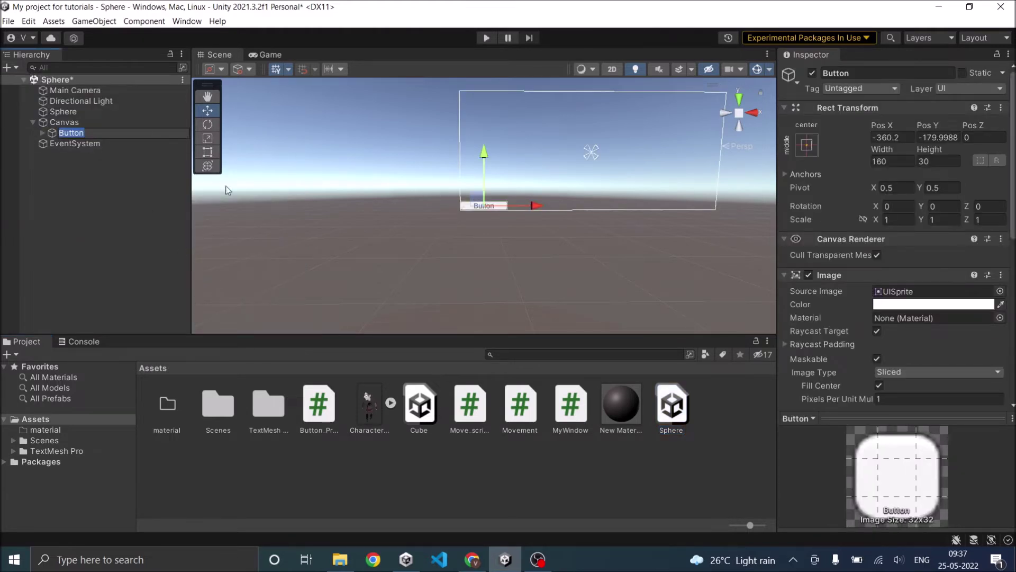
{"action": "mouse_move", "coordinate": [501, 208]}
{"action": "left_mouse_down"}
{"action": "mouse_move", "coordinate": [661, 130]}
{"action": "mouse_move", "coordinate": [686, 94]}
{"action": "left_mouse_up"}
Set the Sphere scene button's Text (TMP) label to 'Cube'
{"action": "left_click", "coordinate": [42, 132]}
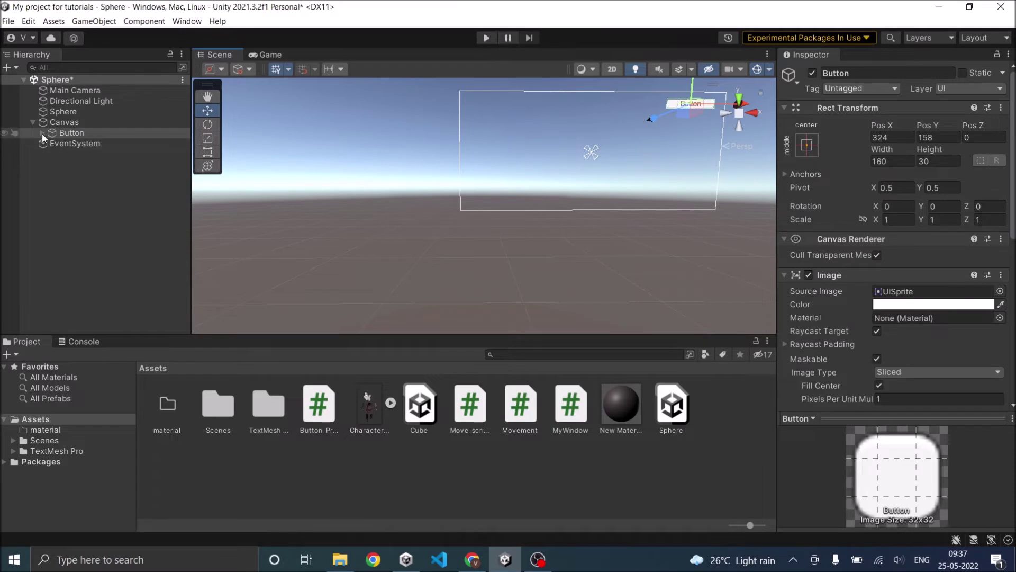
{"action": "left_click", "coordinate": [89, 144]}
{"action": "left_click", "coordinate": [831, 328]}
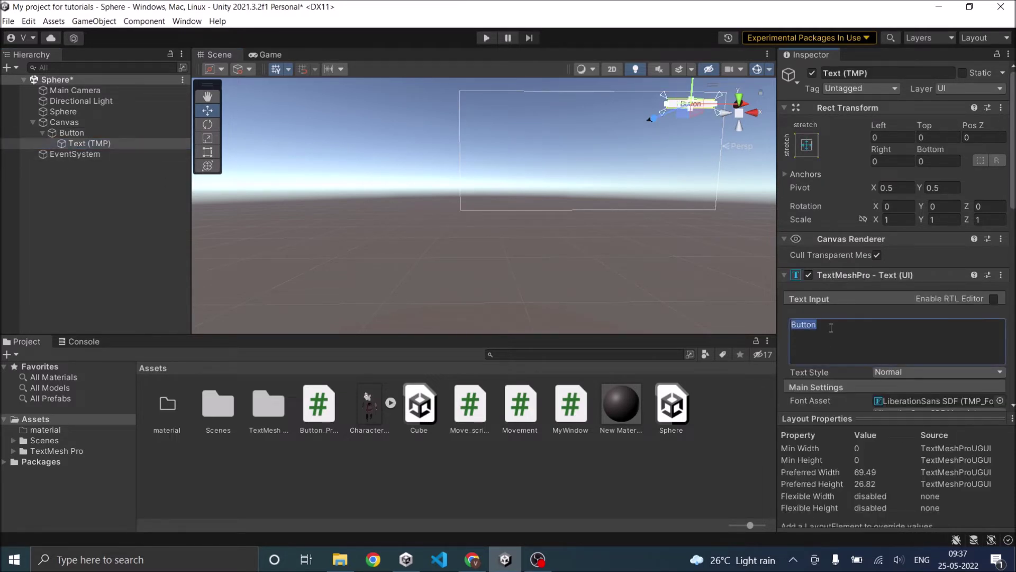
{"action": "type", "text": "Cube"}
{"action": "left_click", "coordinate": [482, 287]}
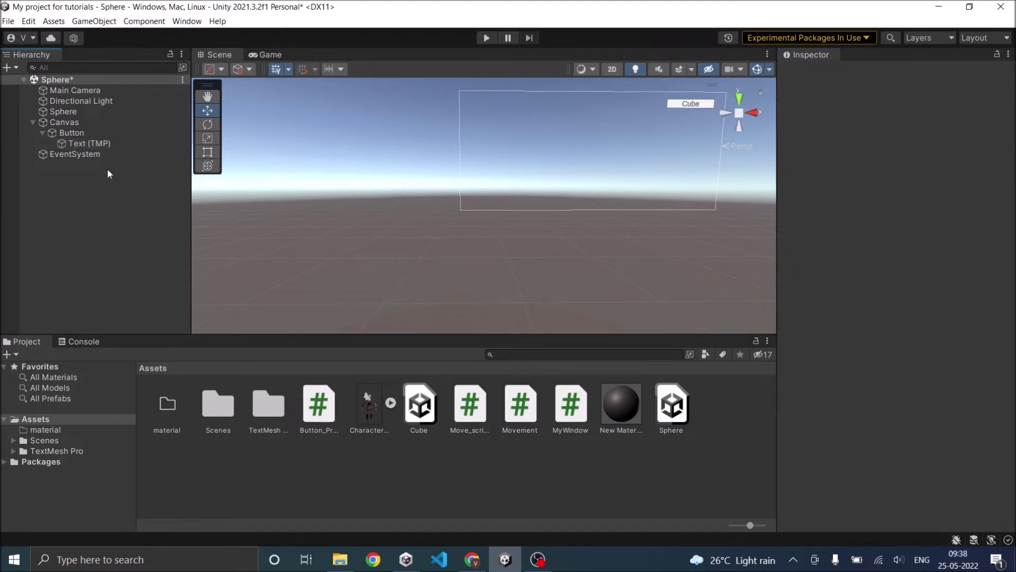
{"action": "left_click", "coordinate": [76, 142]}
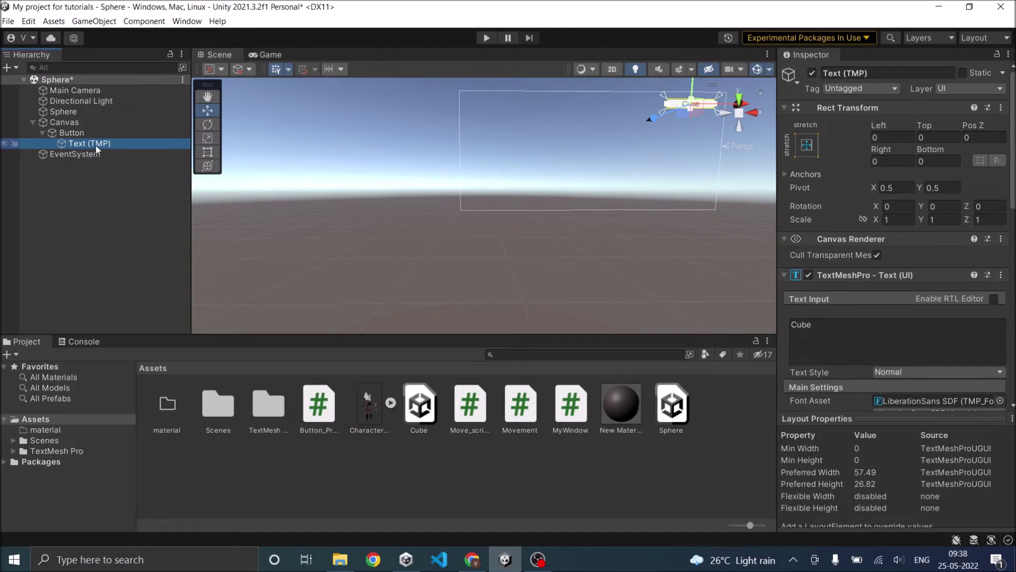
{"action": "left_click", "coordinate": [7, 182]}
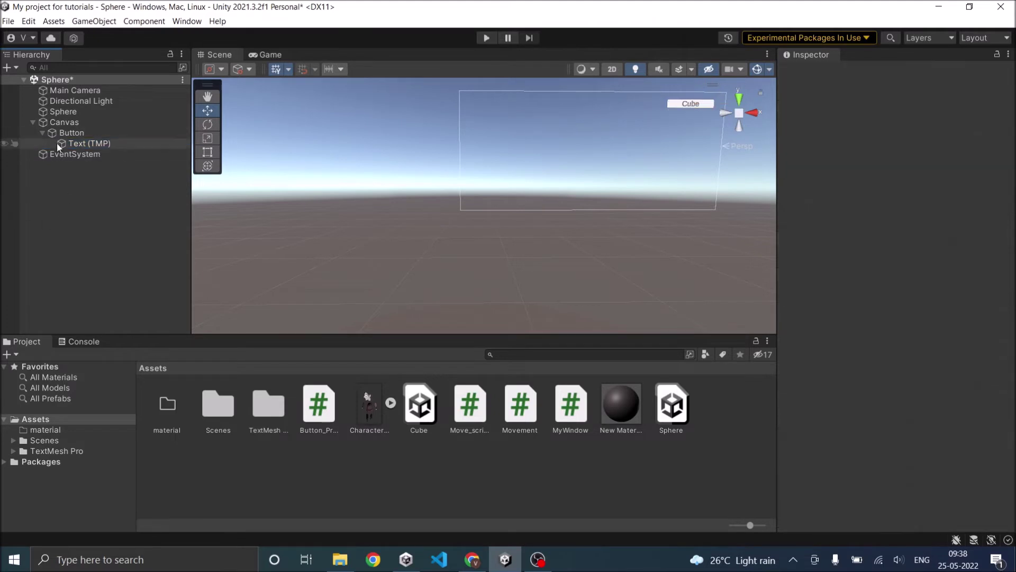
{"action": "left_click", "coordinate": [42, 132]}
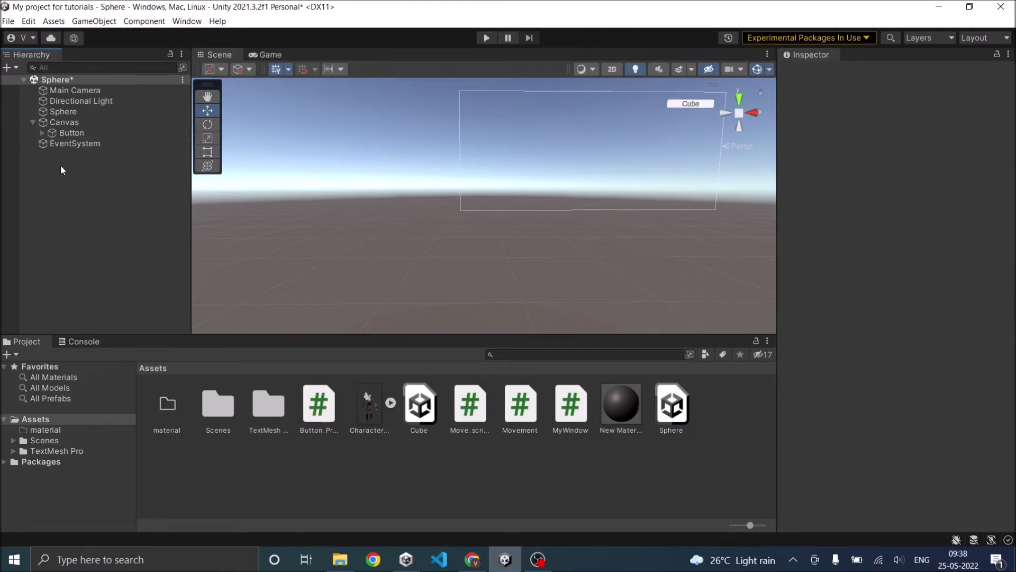
Create an empty game object named 'Scenemanager'
{"action": "left_click", "coordinate": [16, 67]}
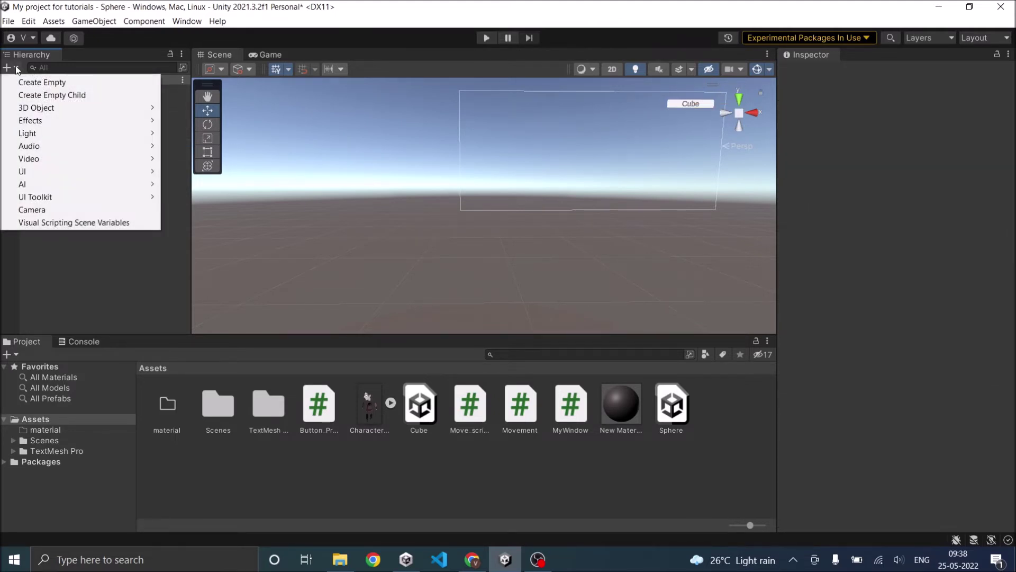
{"action": "left_click", "coordinate": [42, 82]}
{"action": "left_click", "coordinate": [883, 77]}
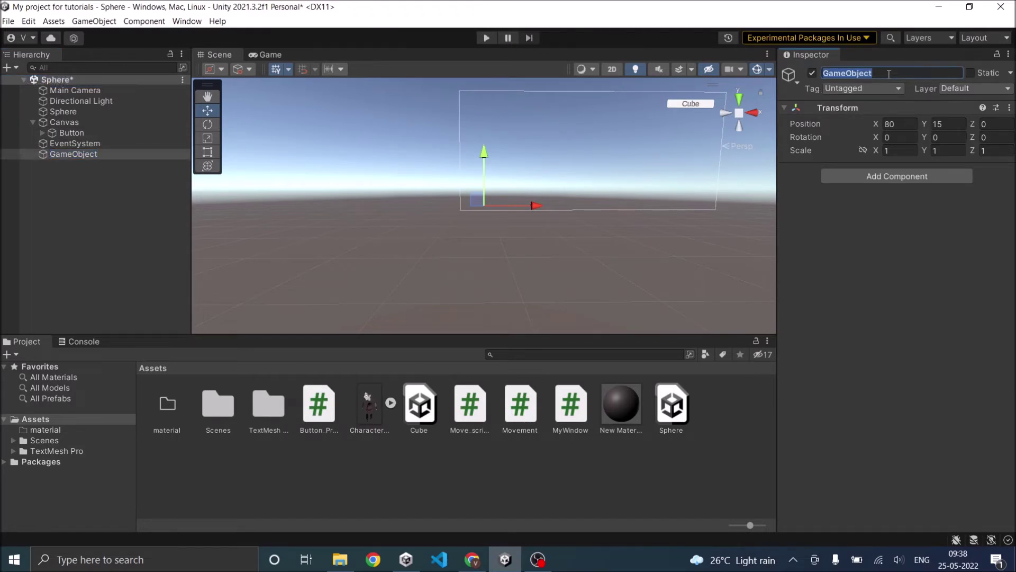
{"action": "type", "text": "Scenemana"}
{"action": "type", "text": "ger"}
{"action": "key", "text": "Return"}
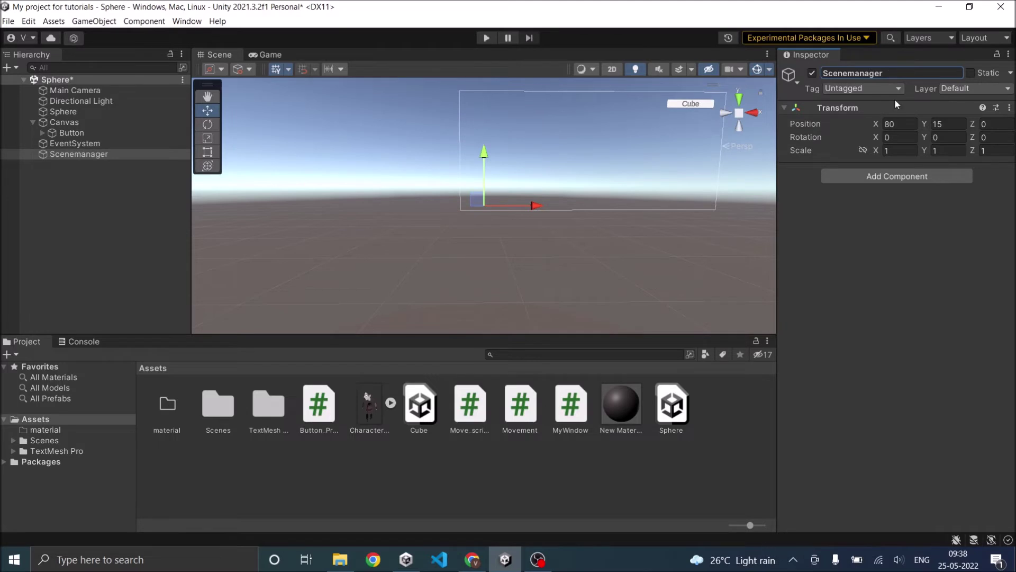
Attach a new 'Scene_switch' script to Scenemanager and edit it in the code editor
{"action": "left_click", "coordinate": [920, 175]}
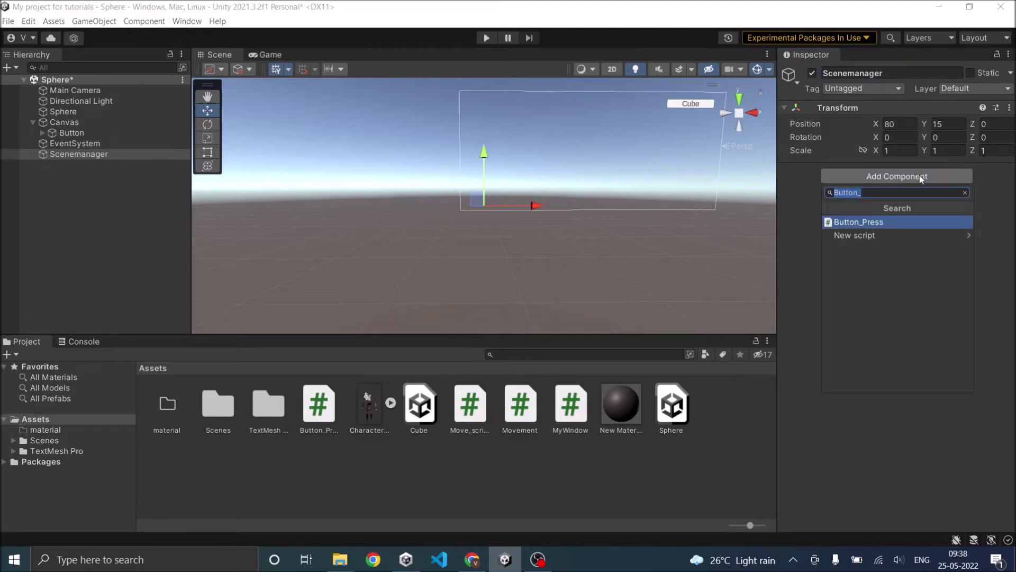
{"action": "left_click", "coordinate": [872, 237]}
{"action": "type", "text": "Sce"}
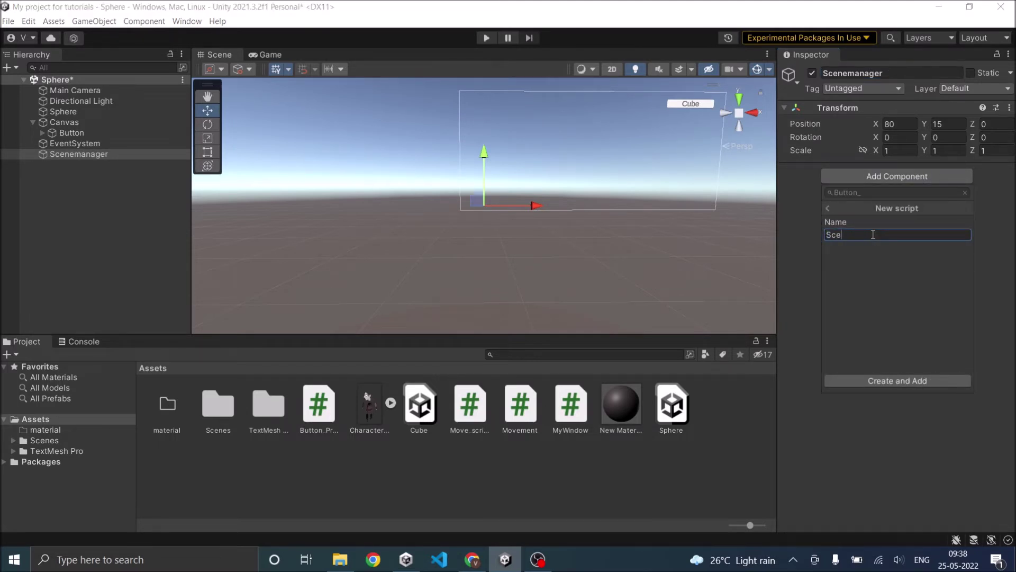
{"action": "type", "text": "ne_s"}
{"action": "type", "text": "witch"}
{"action": "key", "text": "Return"}
{"action": "left_click", "coordinate": [1009, 169]}
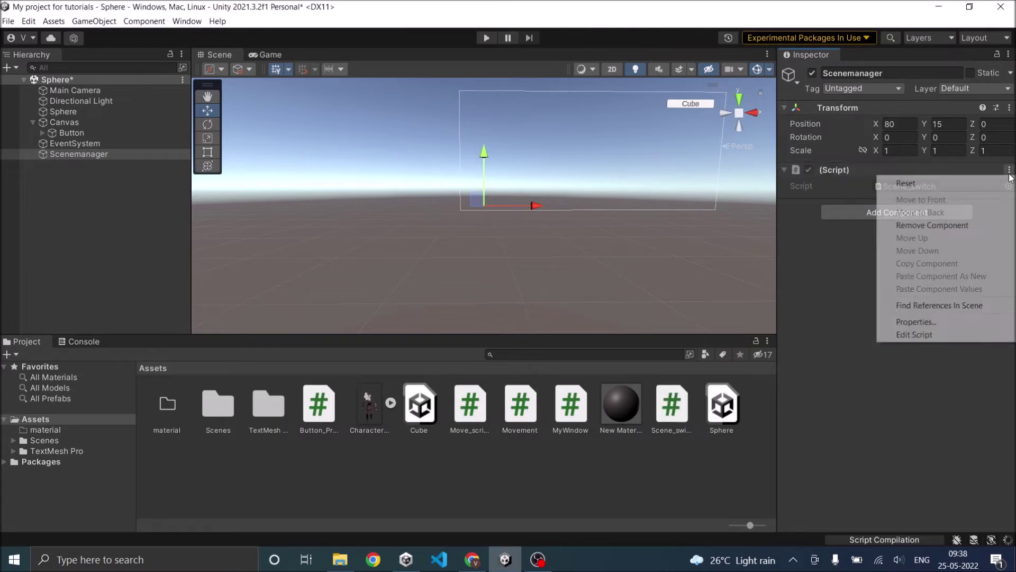
{"action": "left_click", "coordinate": [960, 336]}
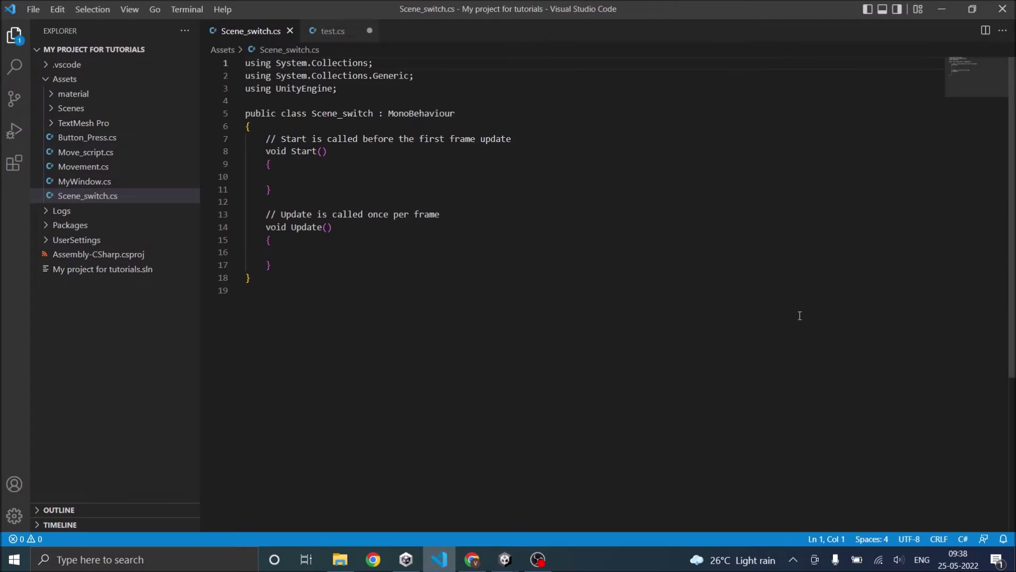
Replace the System.Collections using lines with 'using UnityEngine.SceneManagement;'
{"action": "left_click_drag", "start_coordinate": [415, 76], "coordinate": [231, 64]}
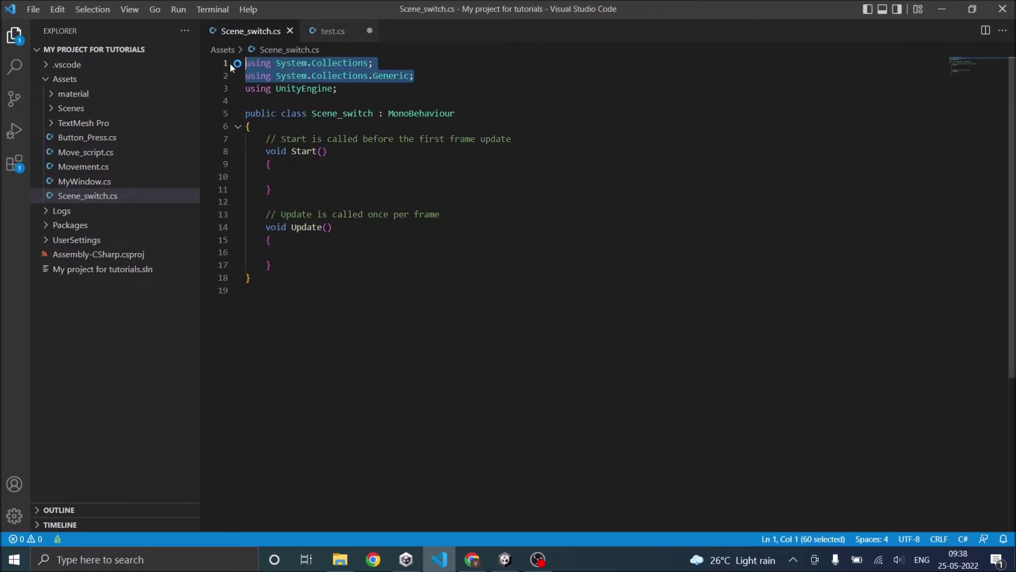
{"action": "key", "text": "Delete"}
{"action": "key", "text": "Delete"}
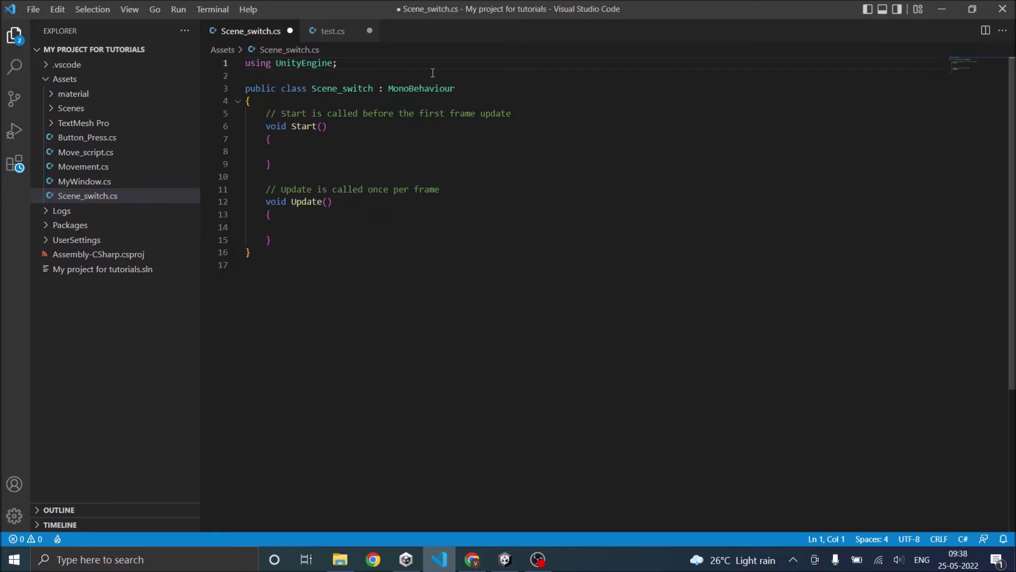
{"action": "left_click", "coordinate": [385, 60]}
{"action": "key", "text": "Return"}
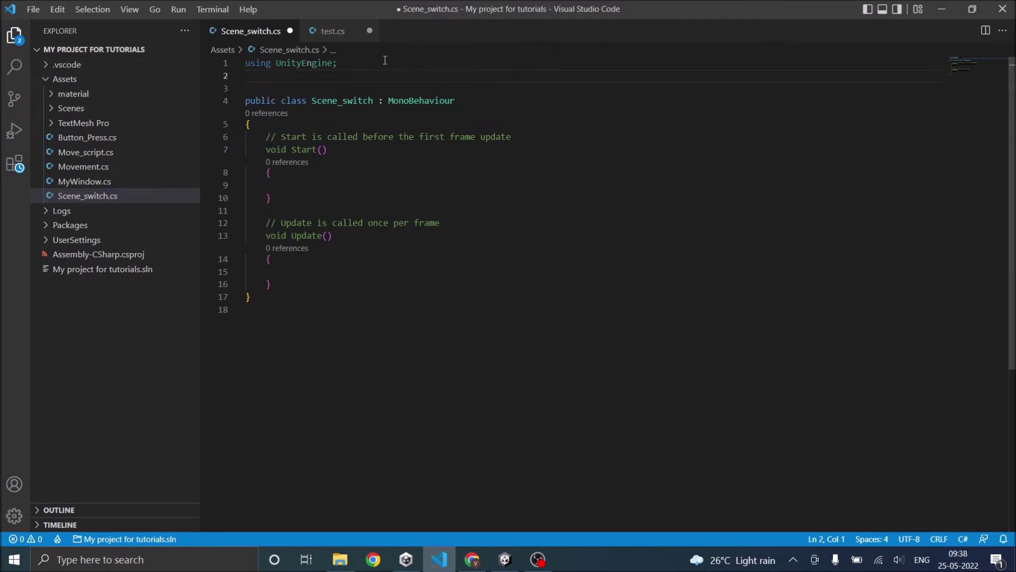
{"action": "type", "text": "using "}
{"action": "type", "text": "Unity"}
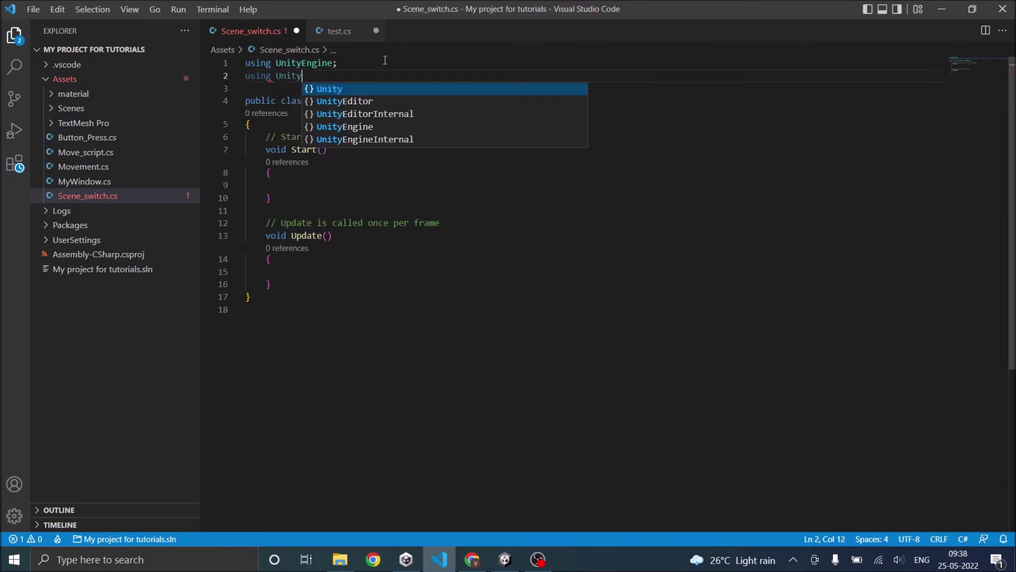
{"action": "key", "text": "Down"}
{"action": "key", "text": "Down"}
{"action": "key", "text": "Down"}
{"action": "key", "text": "Return"}
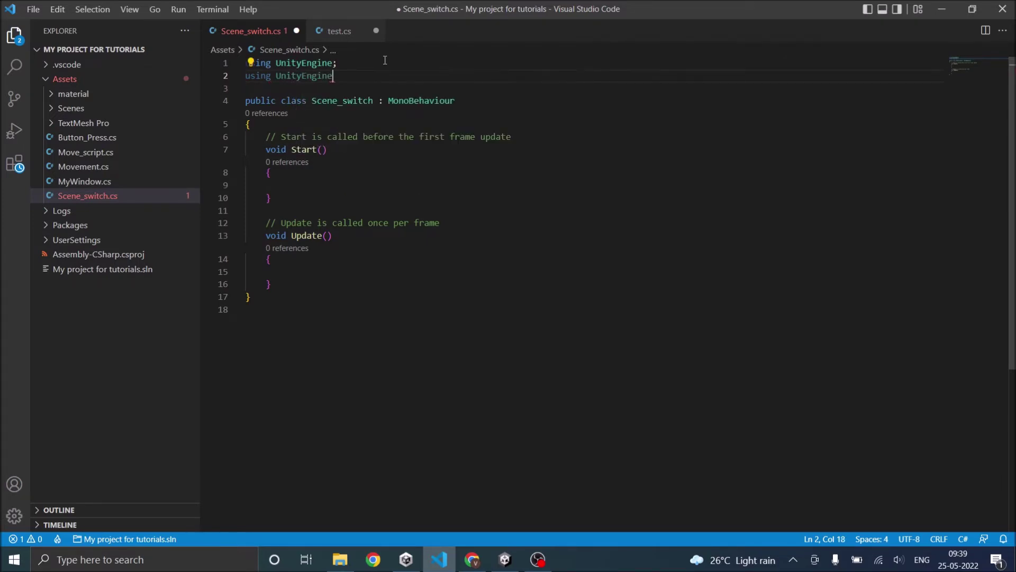
{"action": "type", "text": ".sce"}
{"action": "key", "text": "Return"}
{"action": "type", "text": ";"}
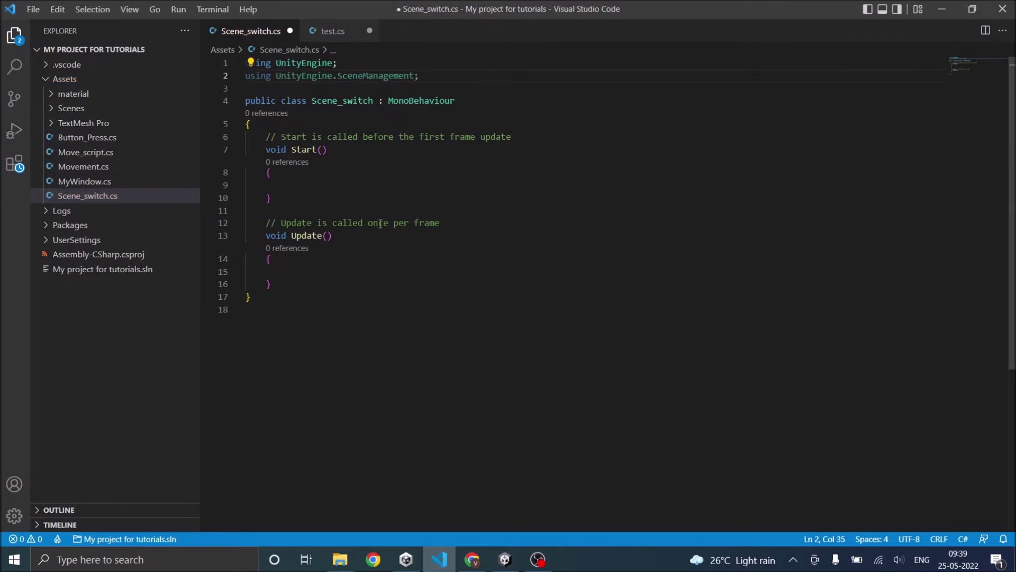
Replace Start and Update with a 'public void scene_changer(string scene_name)' method
{"action": "left_click_drag", "start_coordinate": [281, 286], "coordinate": [266, 138]}
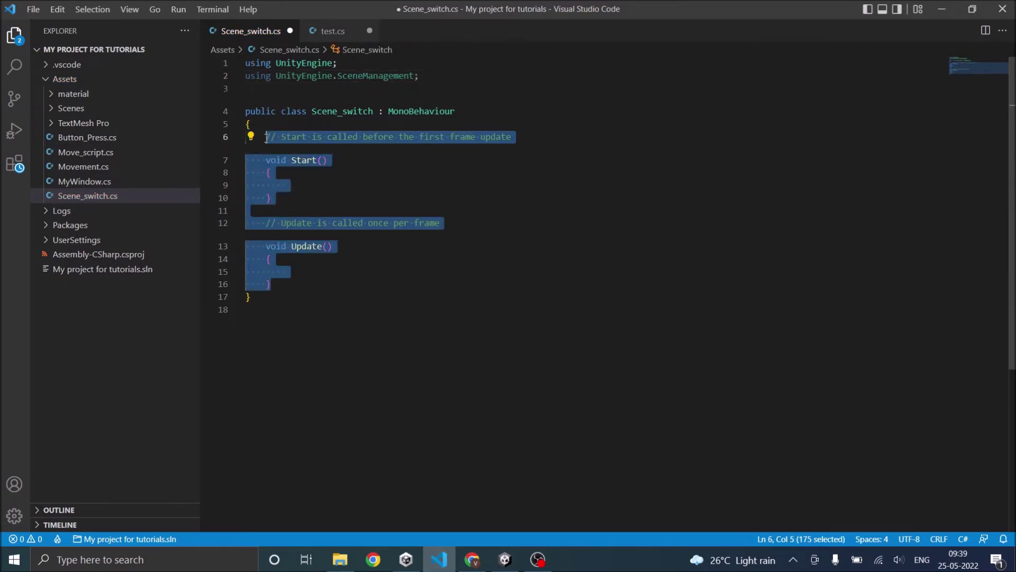
{"action": "key", "text": "BackSpace"}
{"action": "type", "text": "pub"}
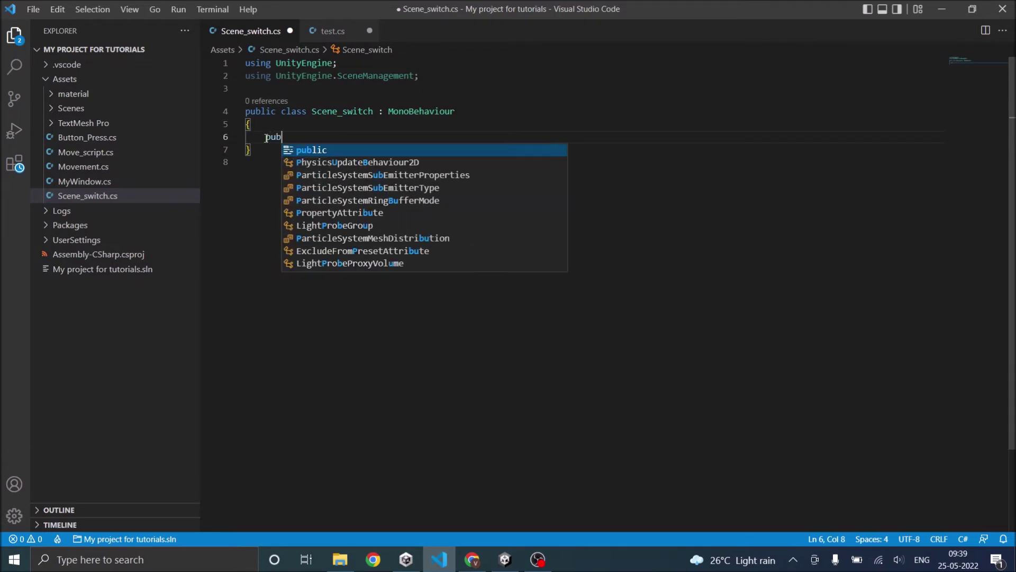
{"action": "type", "text": "lic "}
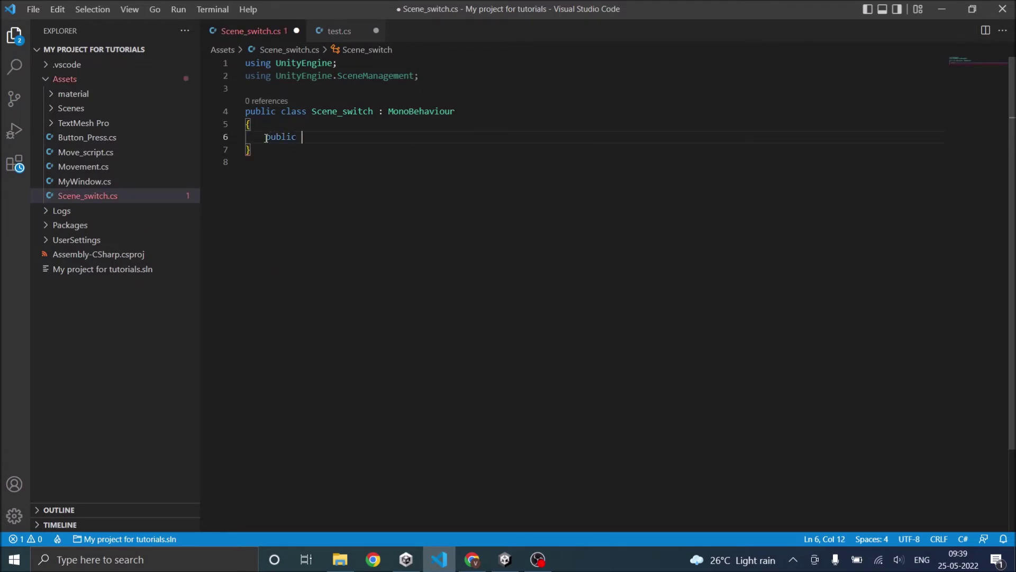
{"action": "type", "text": "scene"}
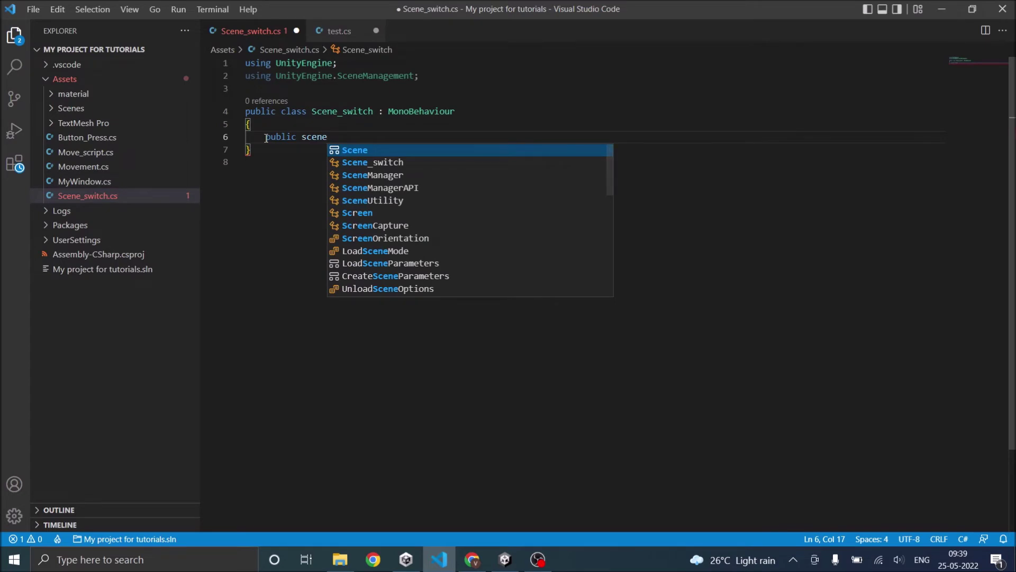
{"action": "type", "text": "_changer"}
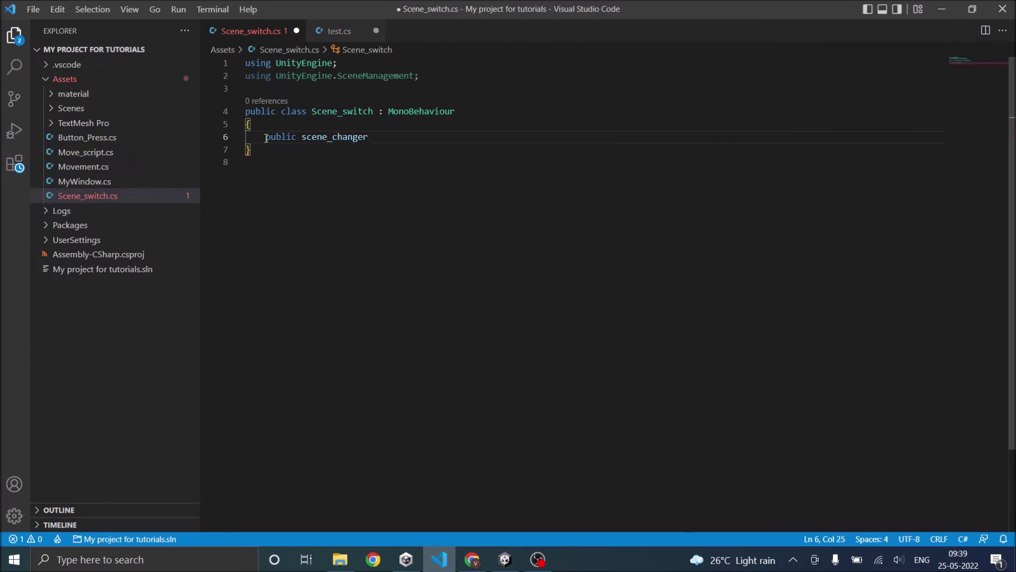
{"action": "type", "text": "(\""}
{"action": "key", "text": "BackSpace"}
{"action": "type", "text": "s"}
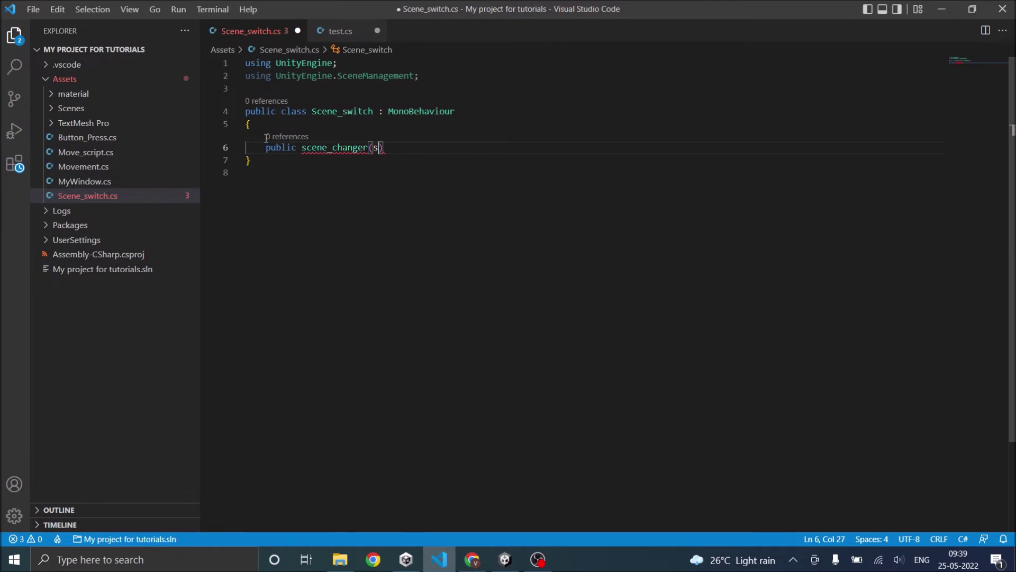
{"action": "type", "text": "tring "}
{"action": "type", "text": "sce"}
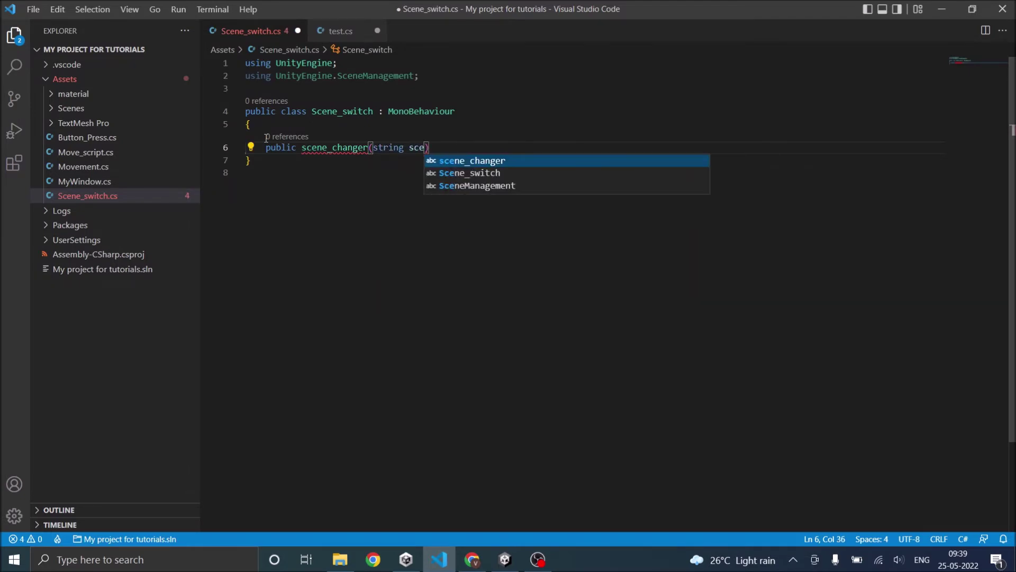
{"action": "type", "text": "ne"}
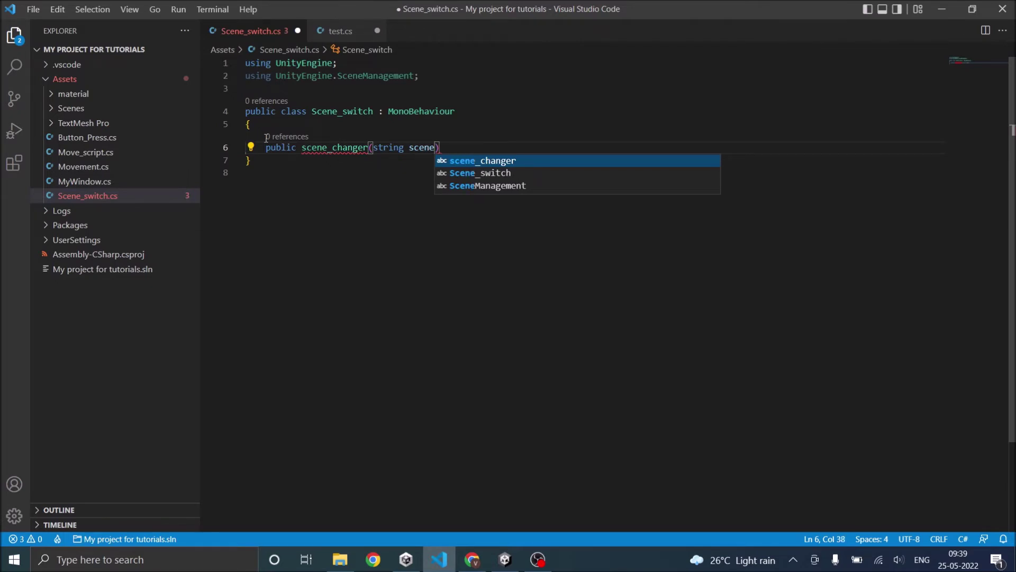
{"action": "type", "text": "_"}
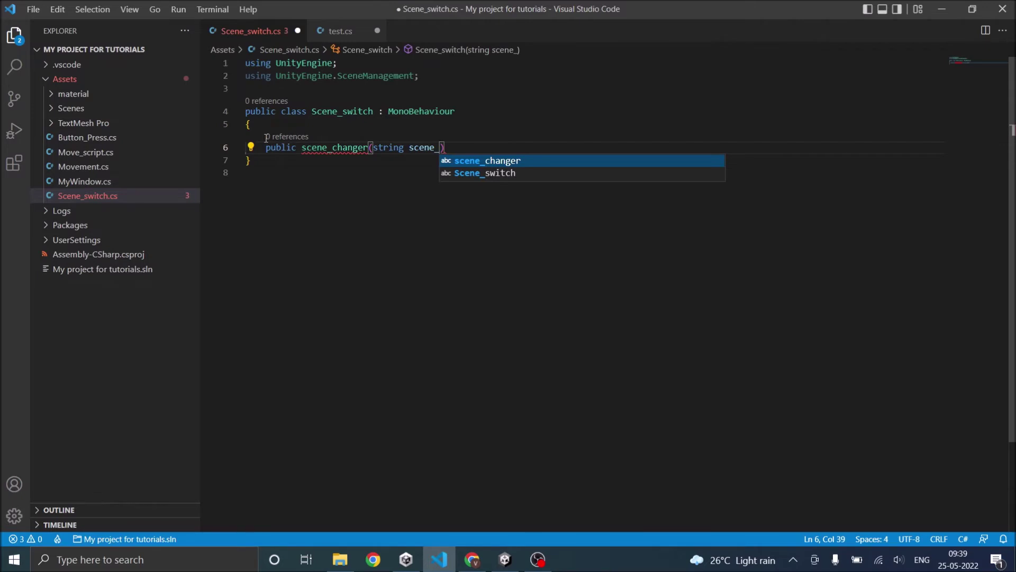
{"action": "type", "text": "name"}
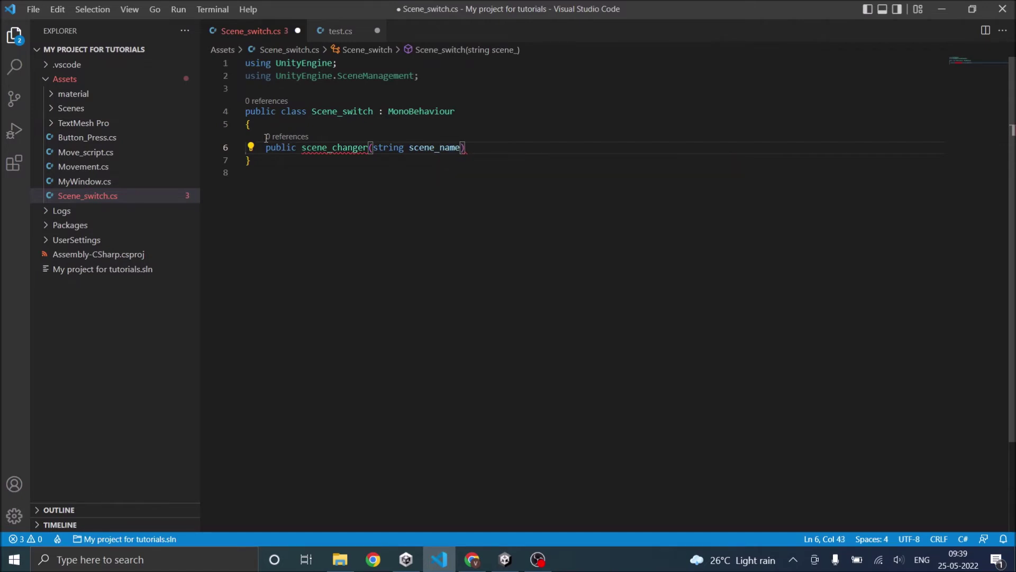
{"action": "key", "text": "Return"}
{"action": "type", "text": "{"}
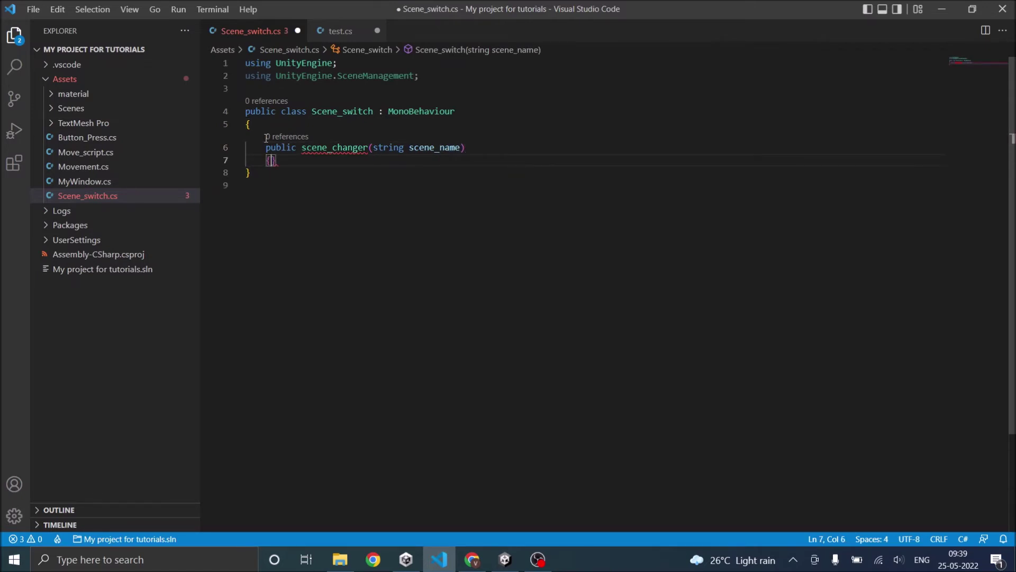
{"action": "key", "text": "Return"}
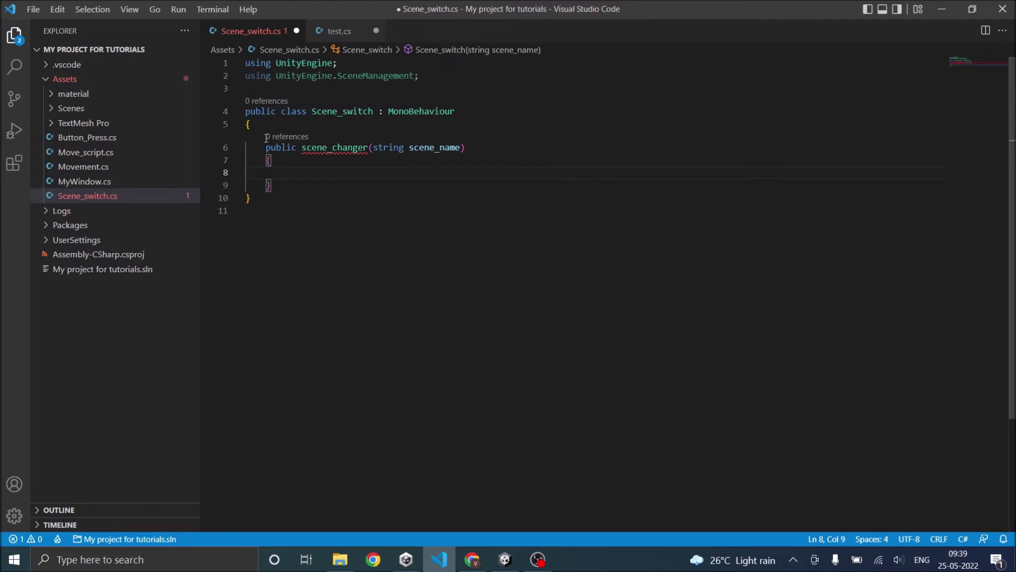
{"action": "left_click", "coordinate": [302, 144]}
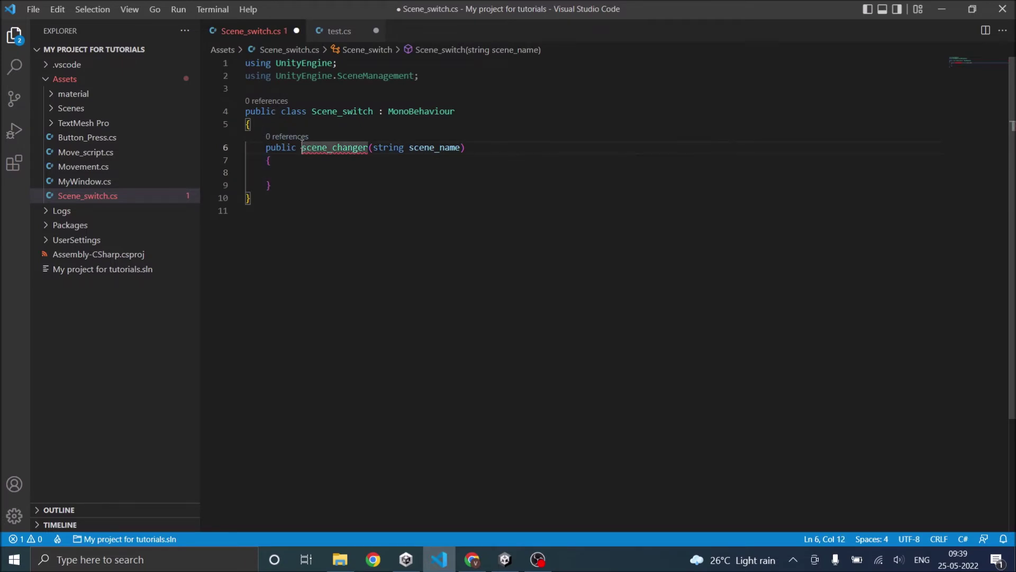
{"action": "type", "text": "void"}
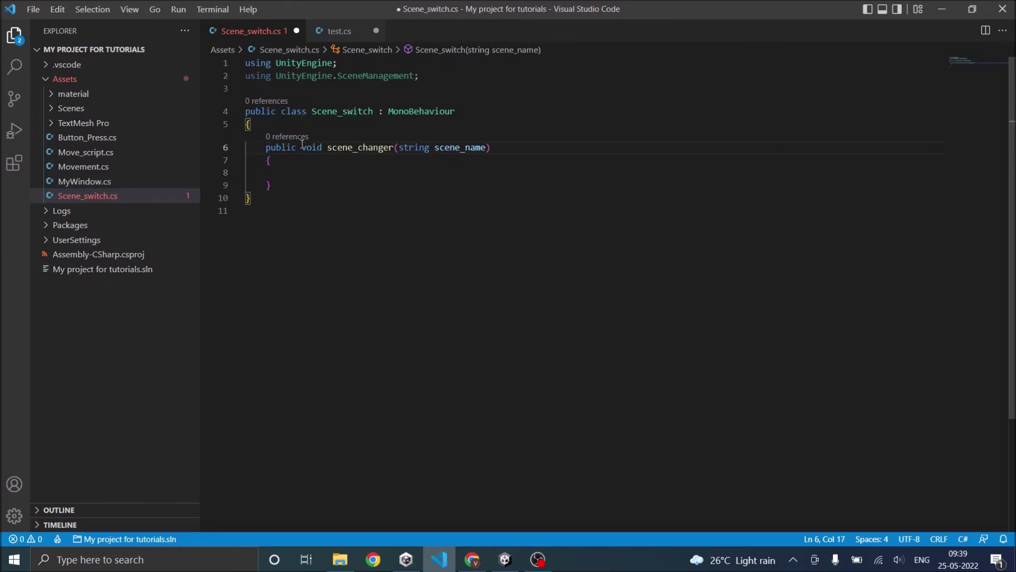
{"action": "left_click", "coordinate": [283, 160]}
{"action": "key", "text": "Return"}
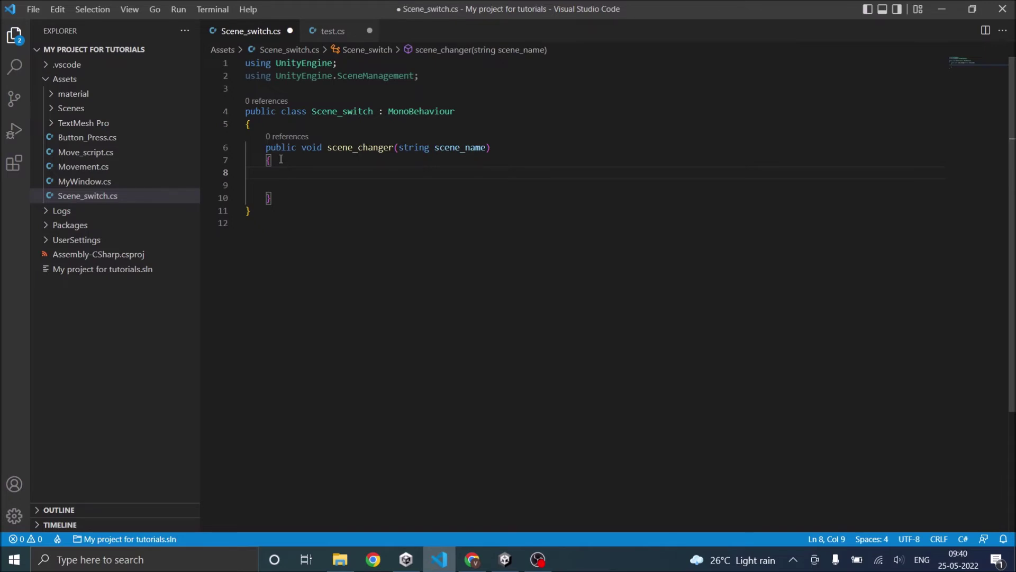
Fill the method body with 'SceneManager.LoadScene(scene_name);' and save the script
{"action": "type", "text": "scene"}
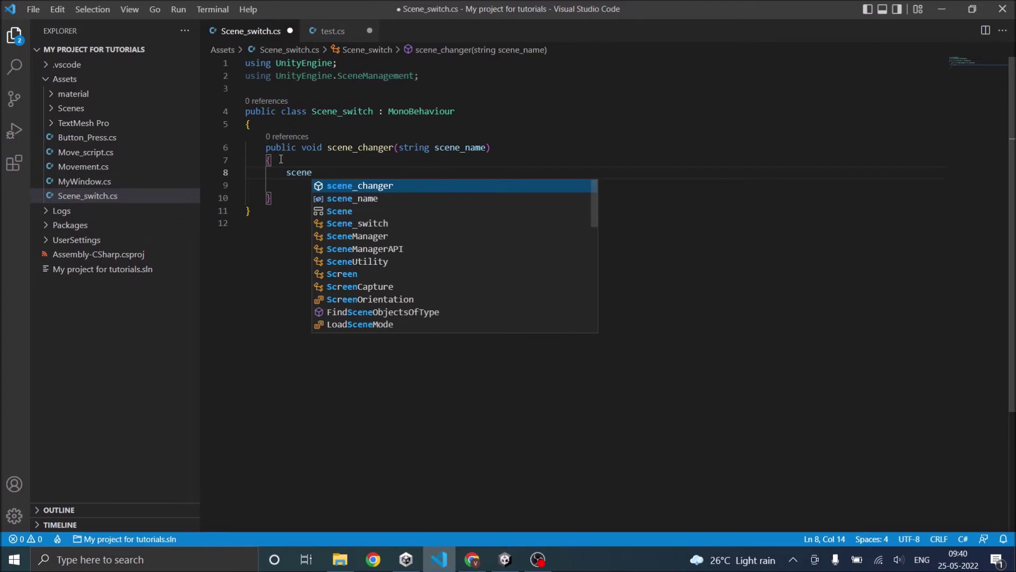
{"action": "key", "text": "Down"}
{"action": "key", "text": "Down"}
{"action": "key", "text": "Down"}
{"action": "key", "text": "Down"}
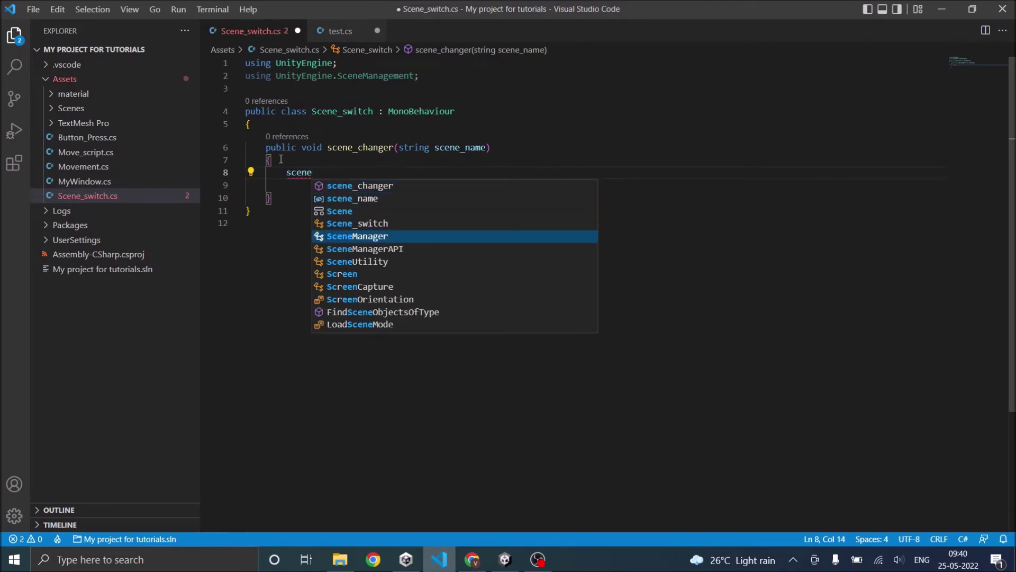
{"action": "key", "text": "Tab"}
{"action": "type", "text": "."}
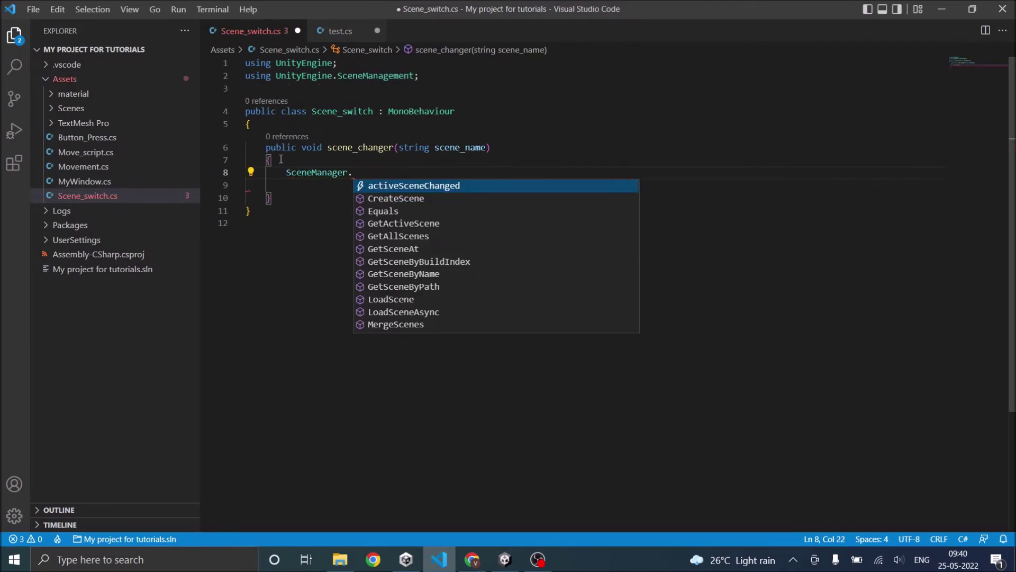
{"action": "type", "text": "loa"}
{"action": "key", "text": "Tab"}
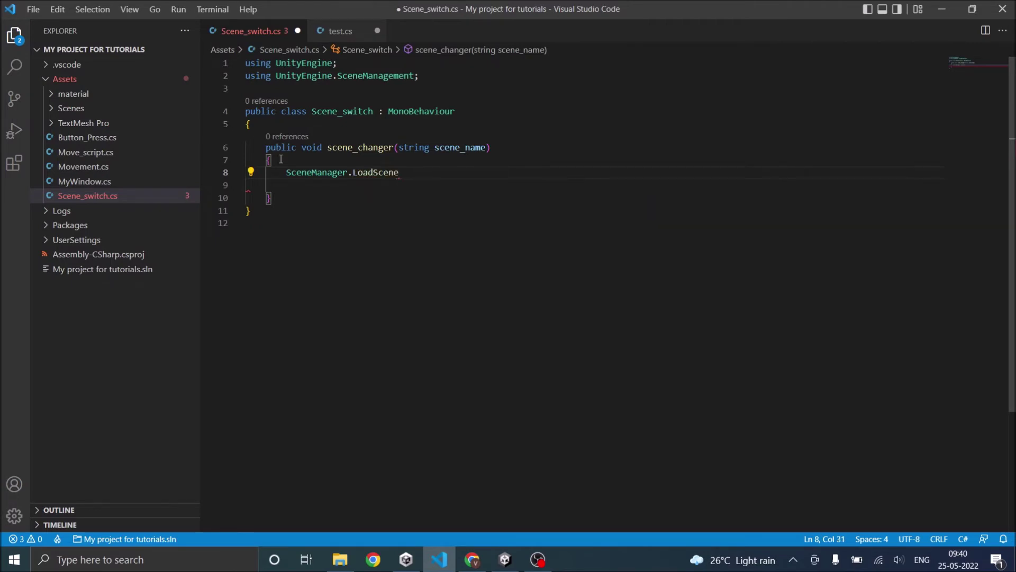
{"action": "type", "text": "("}
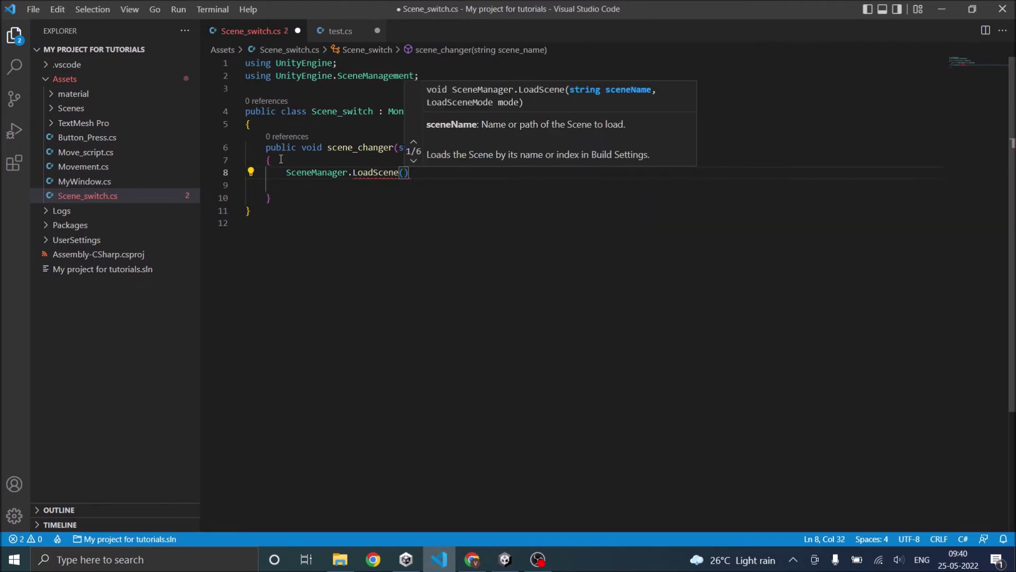
{"action": "type", "text": "sc"}
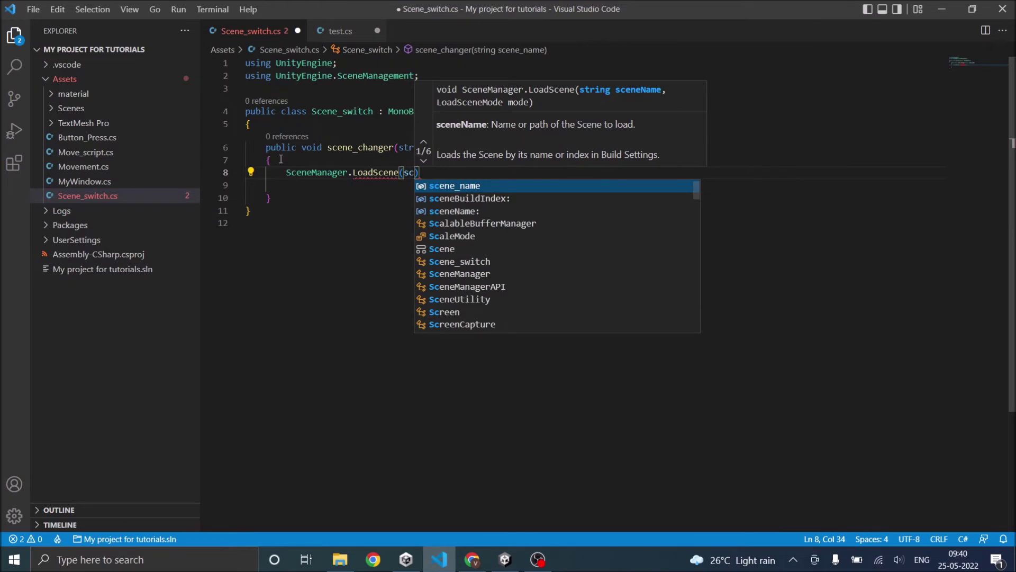
{"action": "key", "text": "Tab"}
{"action": "type", "text": ");"}
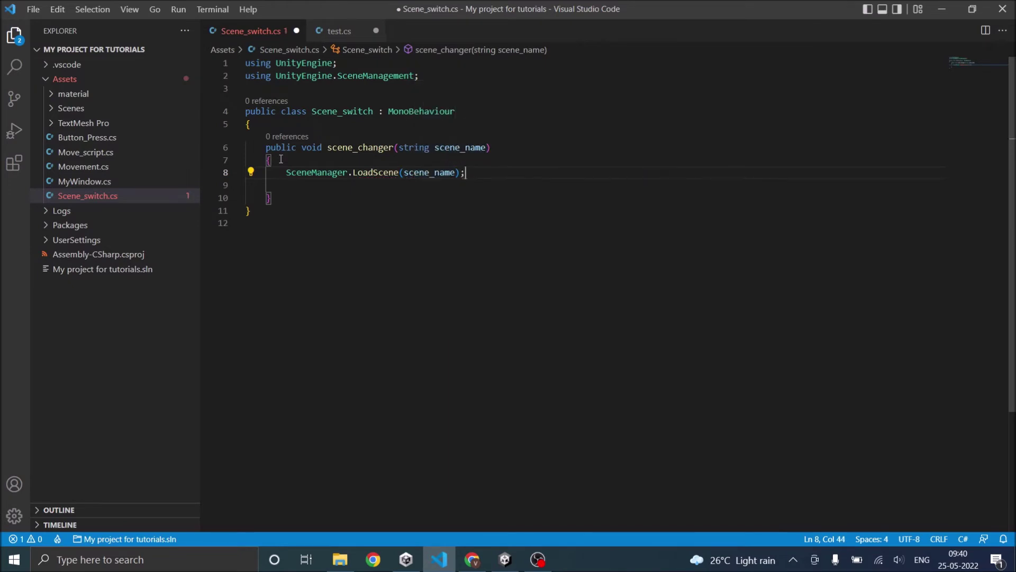
{"action": "key", "text": "ctrl+s"}
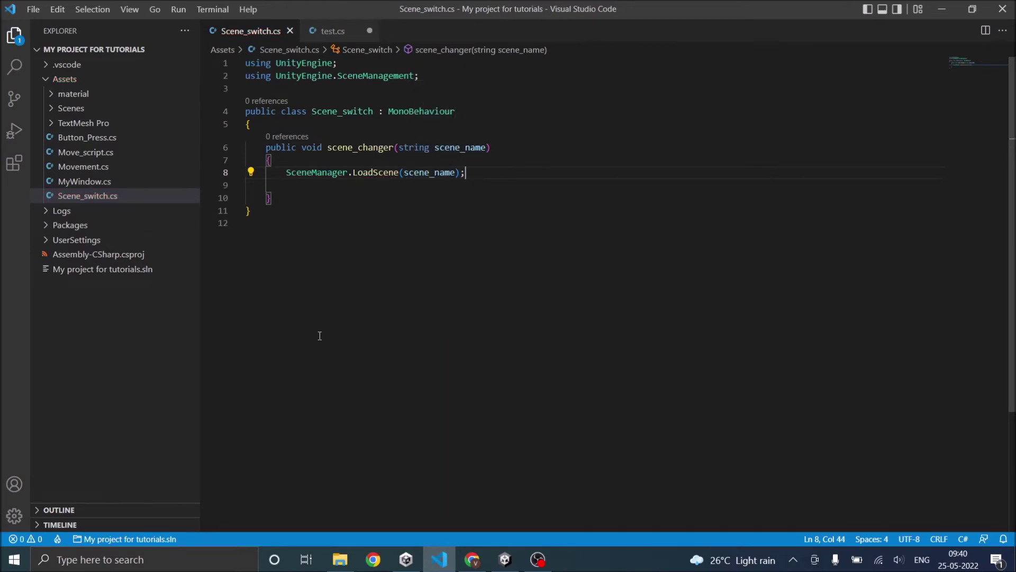
{"action": "mouse_move", "coordinate": [504, 560]}
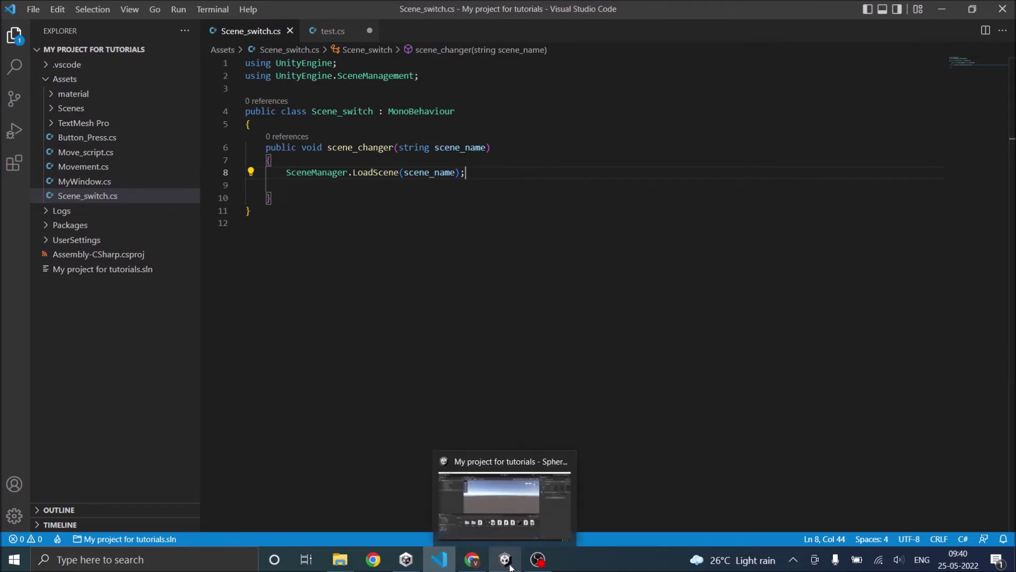
{"action": "left_click", "coordinate": [510, 566]}
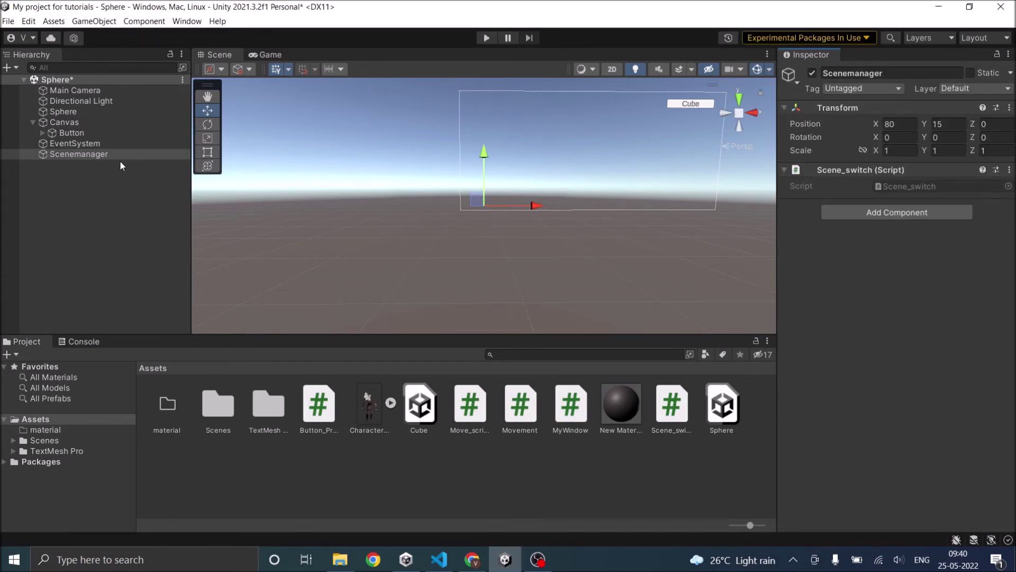
Add an On Click entry on the button targeting Scenemanager's Scene_switch.scene_changer
{"action": "left_click", "coordinate": [101, 186]}
{"action": "left_click", "coordinate": [89, 155]}
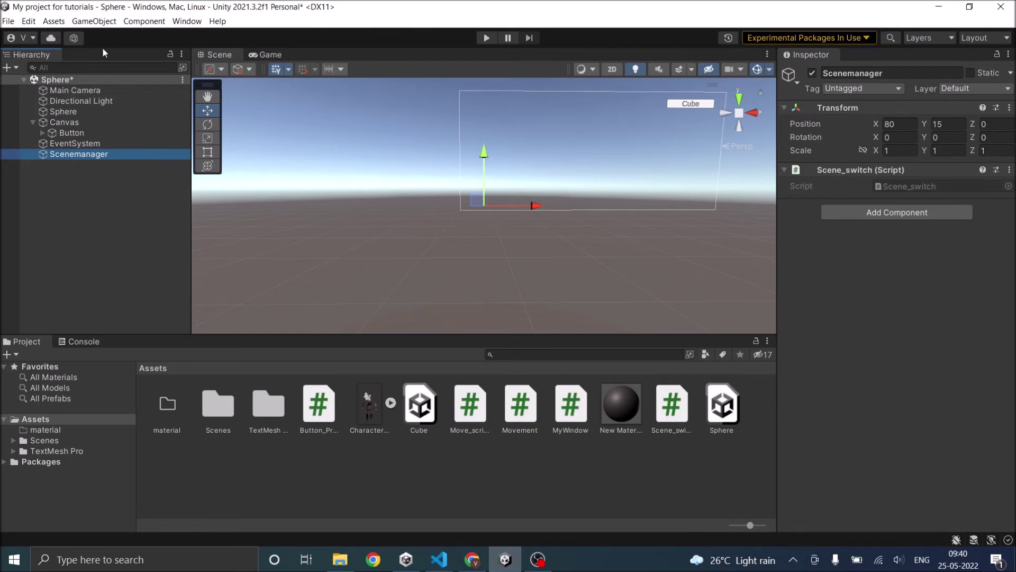
{"action": "mouse_move", "coordinate": [78, 154]}
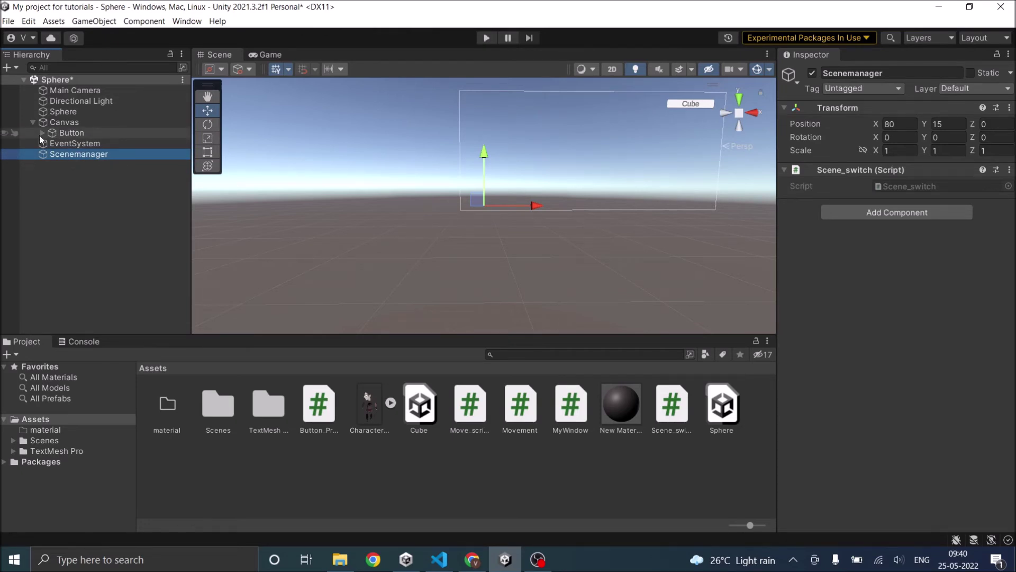
{"action": "left_click", "coordinate": [42, 132]}
{"action": "scroll", "coordinate": [929, 303], "scroll_direction": "down", "scroll_amount": 5}
{"action": "scroll", "coordinate": [947, 338], "scroll_direction": "down", "scroll_amount": 1}
{"action": "left_click", "coordinate": [973, 323]}
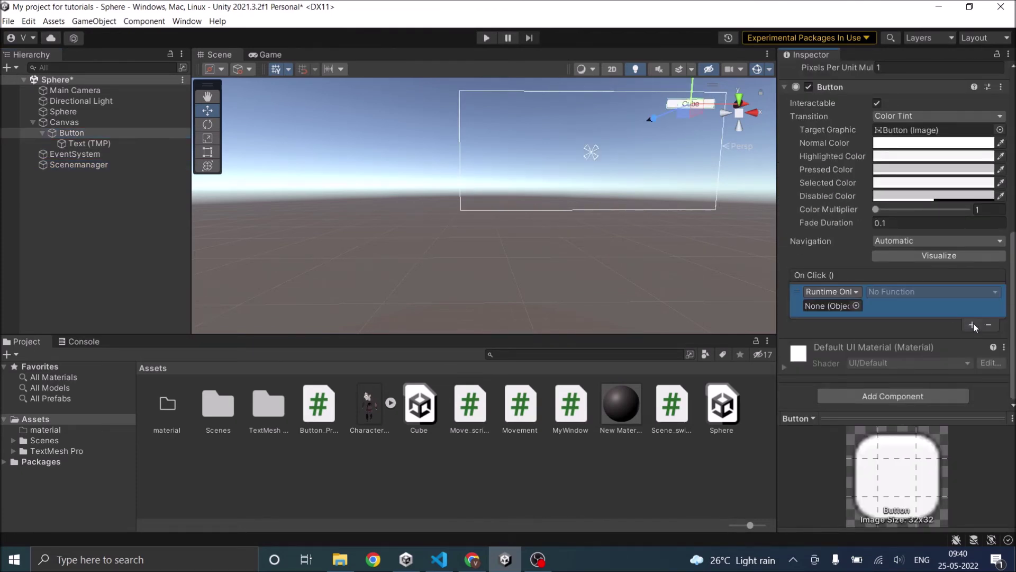
{"action": "mouse_move", "coordinate": [80, 165]}
{"action": "left_mouse_down"}
{"action": "mouse_move", "coordinate": [495, 304]}
{"action": "mouse_move", "coordinate": [843, 303]}
{"action": "left_mouse_up"}
{"action": "left_click", "coordinate": [902, 292]}
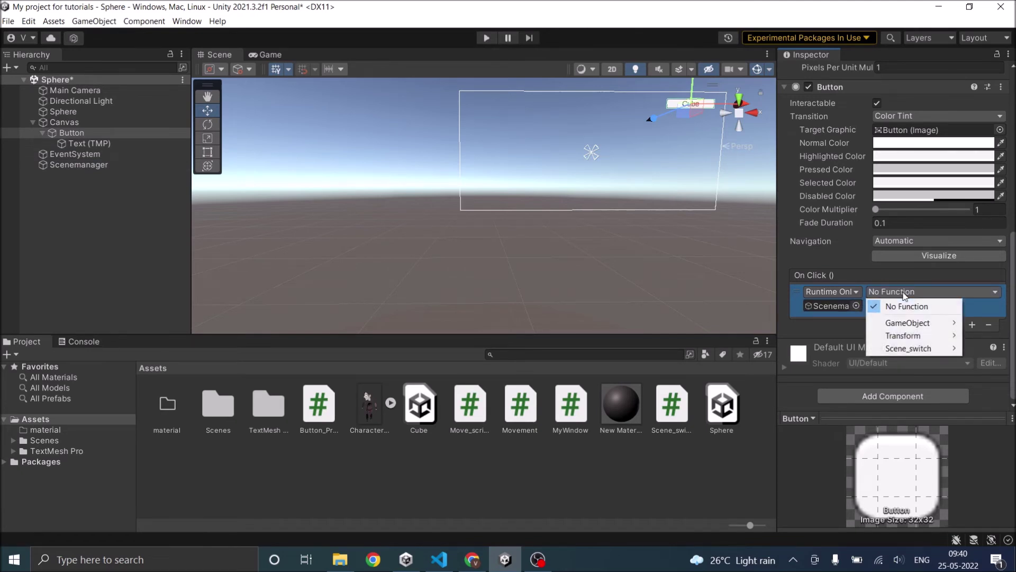
{"action": "mouse_move", "coordinate": [908, 347]}
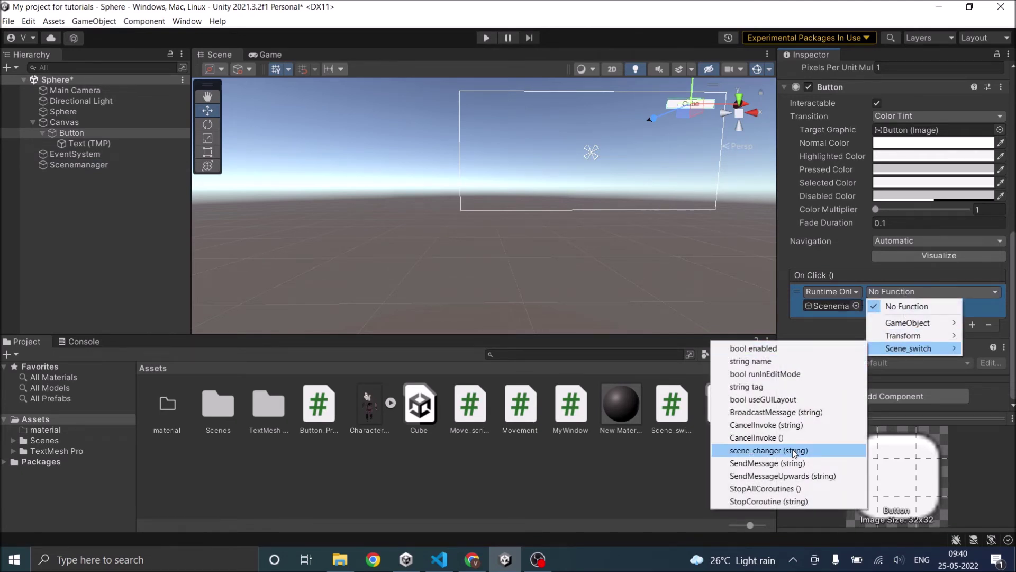
{"action": "left_click", "coordinate": [793, 450]}
Set the scene_changer argument to 'Cube' and save the Sphere scene
{"action": "left_click", "coordinate": [898, 306]}
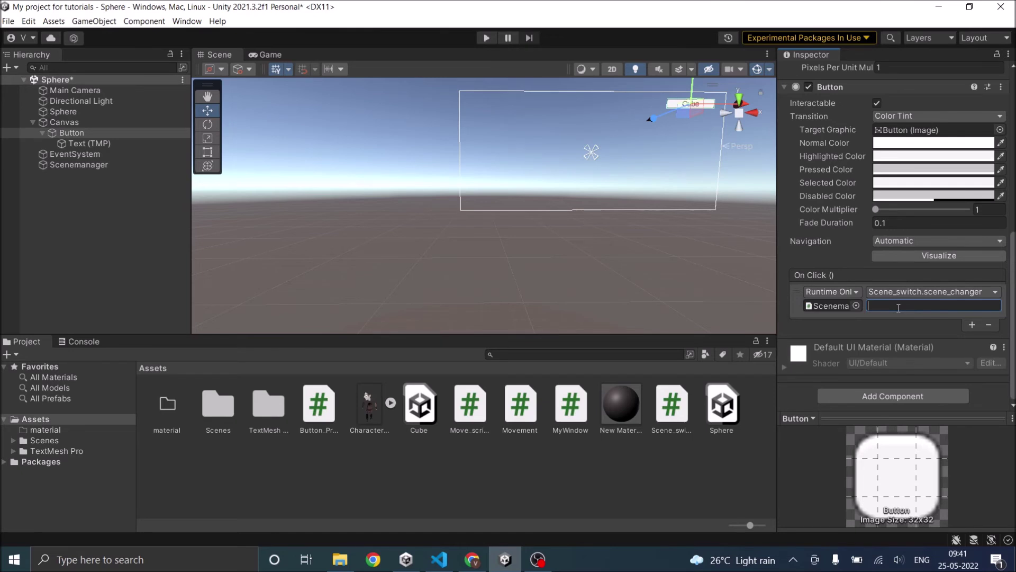
{"action": "type", "text": "Cube"}
{"action": "left_click", "coordinate": [156, 251]}
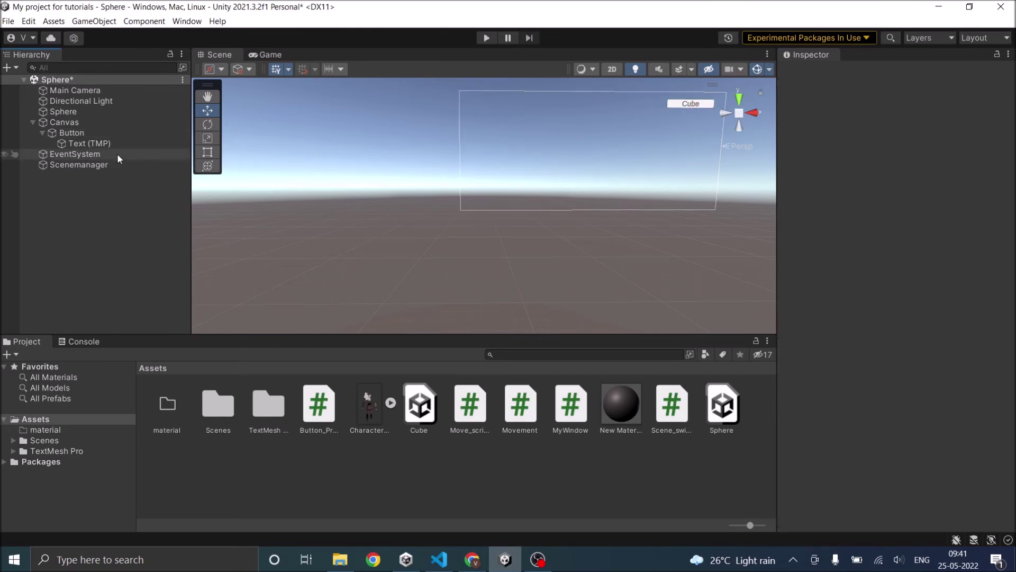
{"action": "left_click", "coordinate": [8, 21]}
{"action": "left_click", "coordinate": [26, 78]}
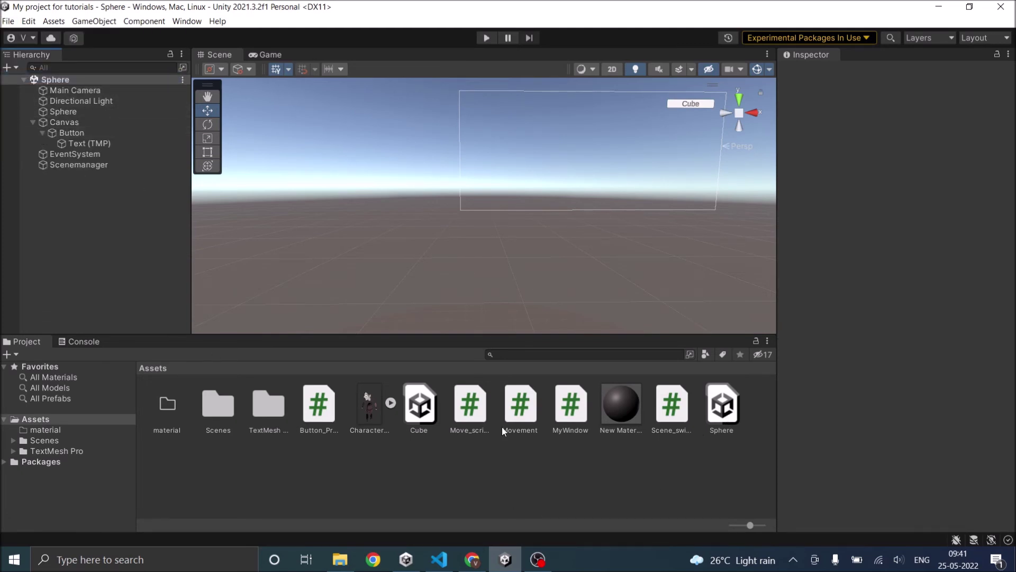
Copy the Scenemanager object and paste it into the Cube scene's hierarchy
{"action": "right_click", "coordinate": [76, 165]}
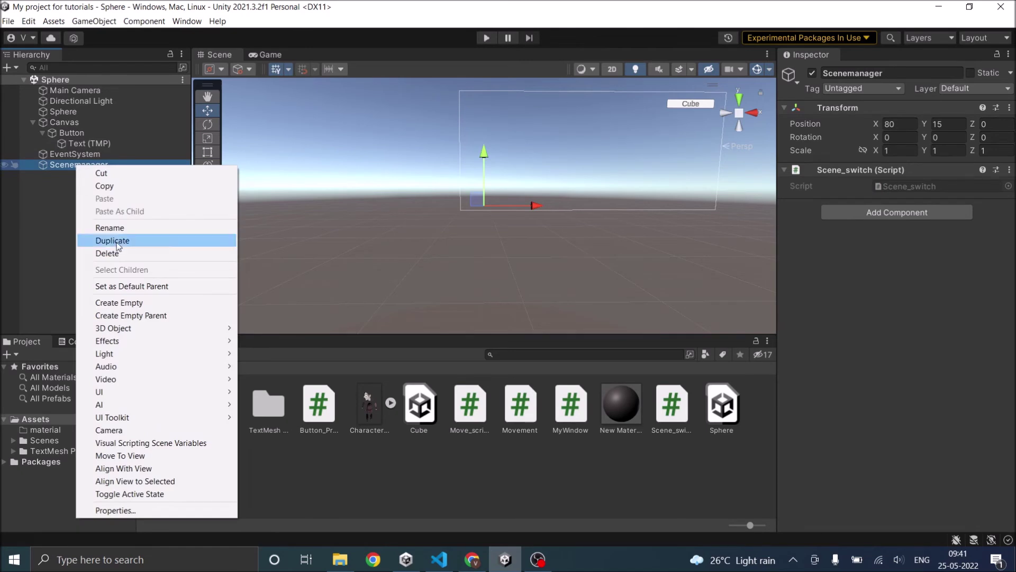
{"action": "left_click", "coordinate": [113, 186]}
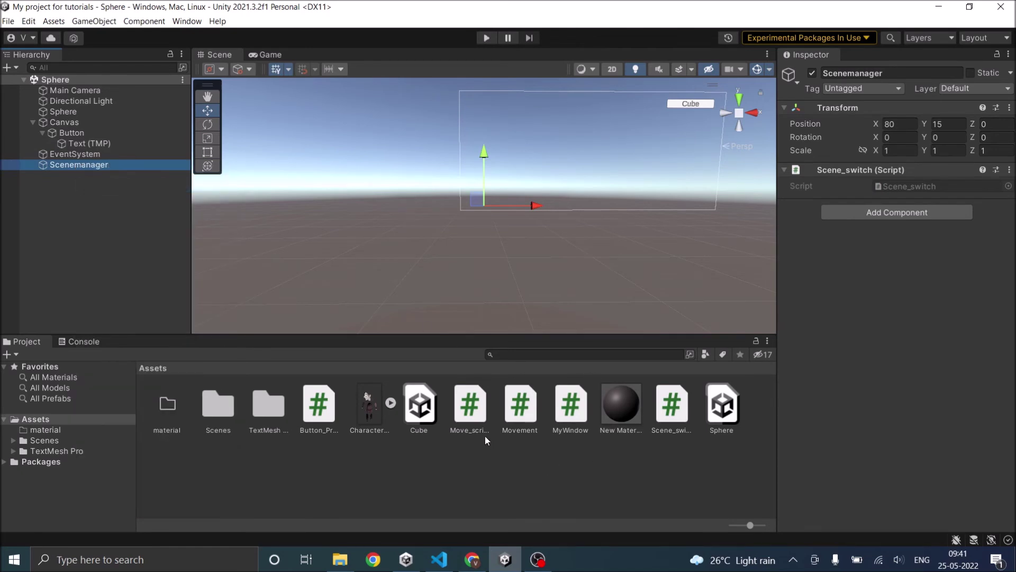
{"action": "double_click", "coordinate": [430, 414]}
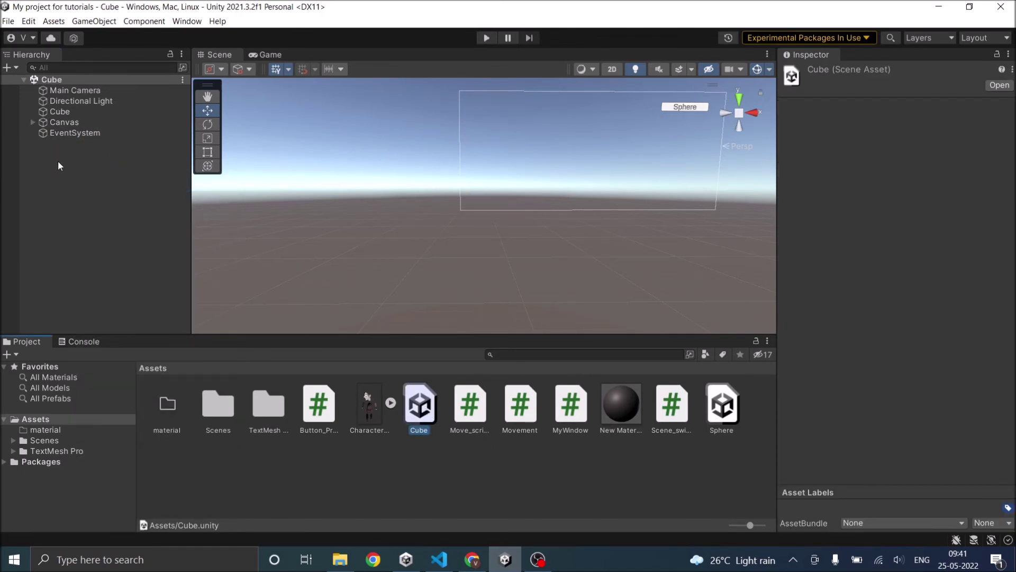
{"action": "right_click", "coordinate": [58, 161]}
{"action": "left_click", "coordinate": [106, 195]}
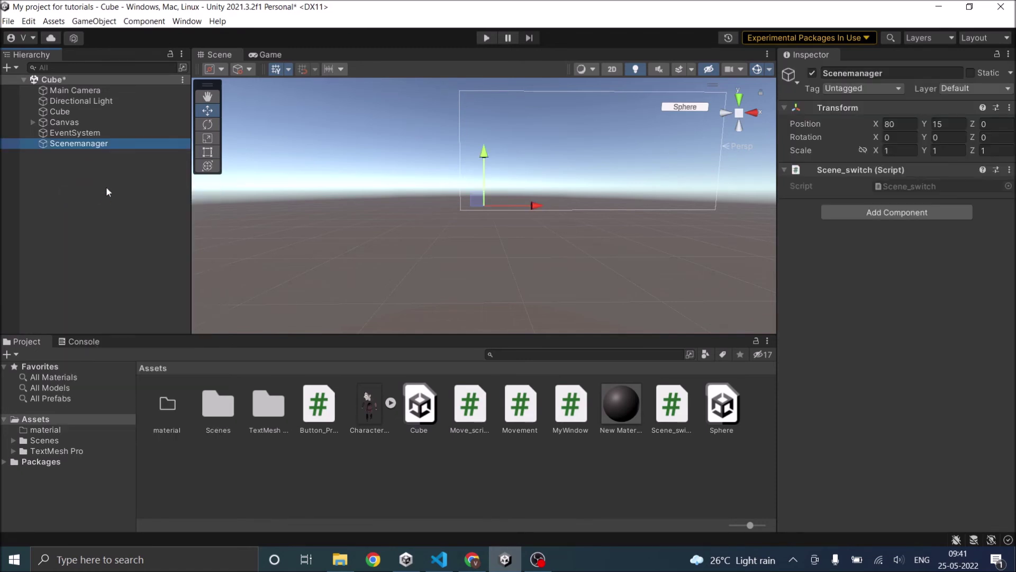
Give the Cube scene's Button an On Click entry calling Scene_switch.scene_changer with 'Sphere'
{"action": "left_click", "coordinate": [33, 123]}
{"action": "left_click", "coordinate": [58, 133]}
{"action": "scroll", "coordinate": [919, 278], "scroll_direction": "down", "scroll_amount": 5}
{"action": "scroll", "coordinate": [923, 309], "scroll_direction": "down", "scroll_amount": 3}
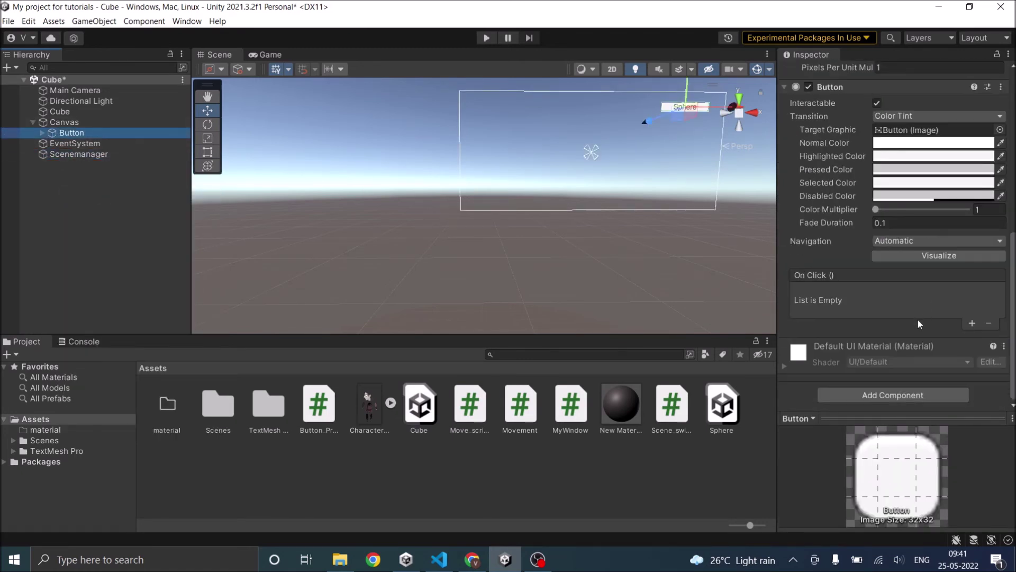
{"action": "left_click", "coordinate": [973, 323]}
{"action": "left_click_drag", "start_coordinate": [79, 154], "coordinate": [824, 309]}
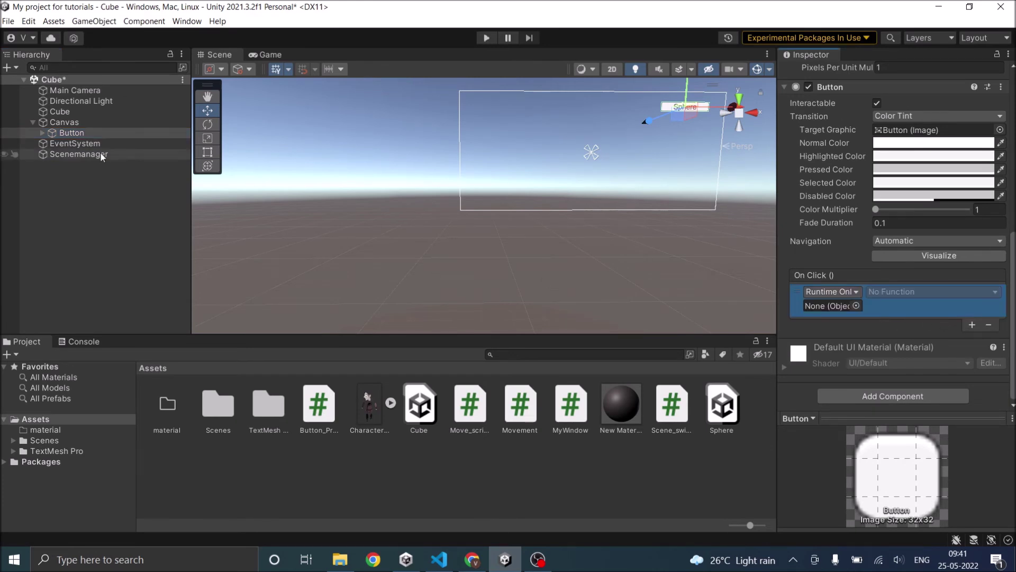
{"action": "left_click", "coordinate": [901, 291]}
{"action": "mouse_move", "coordinate": [909, 348]}
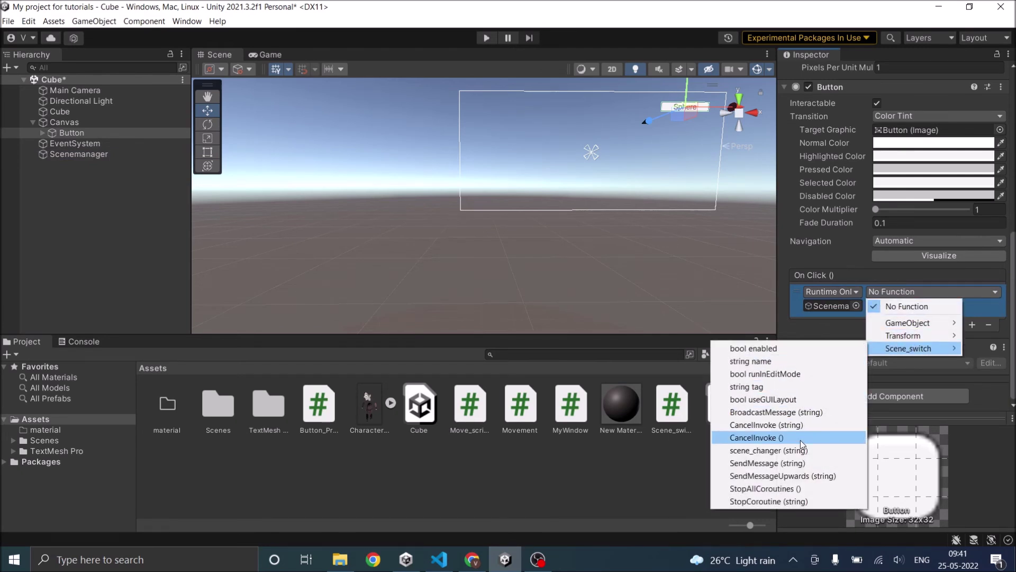
{"action": "left_click", "coordinate": [802, 450]}
{"action": "left_click", "coordinate": [883, 305]}
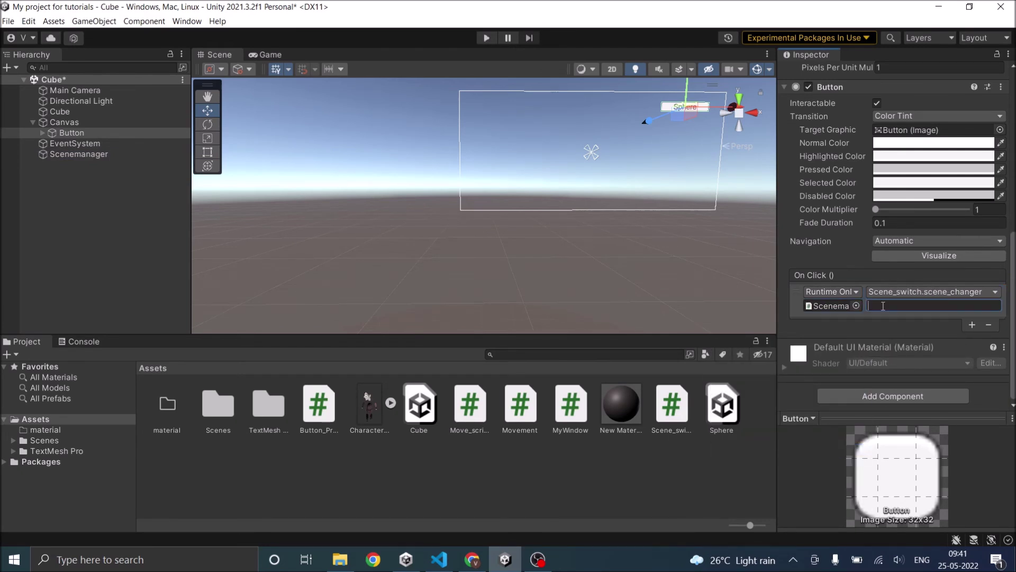
{"action": "type", "text": "Sp"}
{"action": "type", "text": "here"}
{"action": "left_click", "coordinate": [659, 476]}
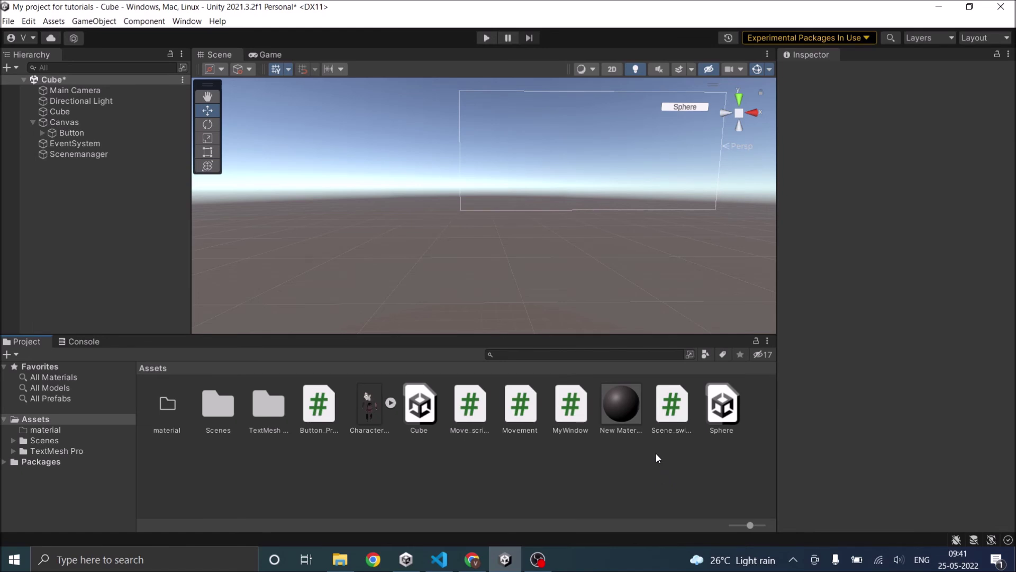
Add the Cube scene as index 0 and Sphere as index 1 in Build Settings
{"action": "left_click", "coordinate": [12, 22]}
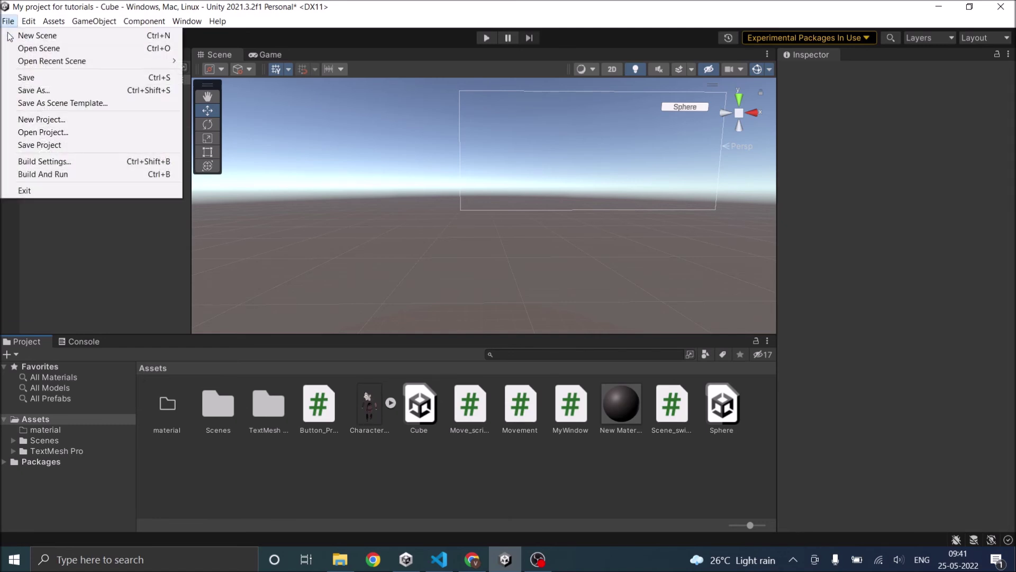
{"action": "left_click", "coordinate": [46, 161]}
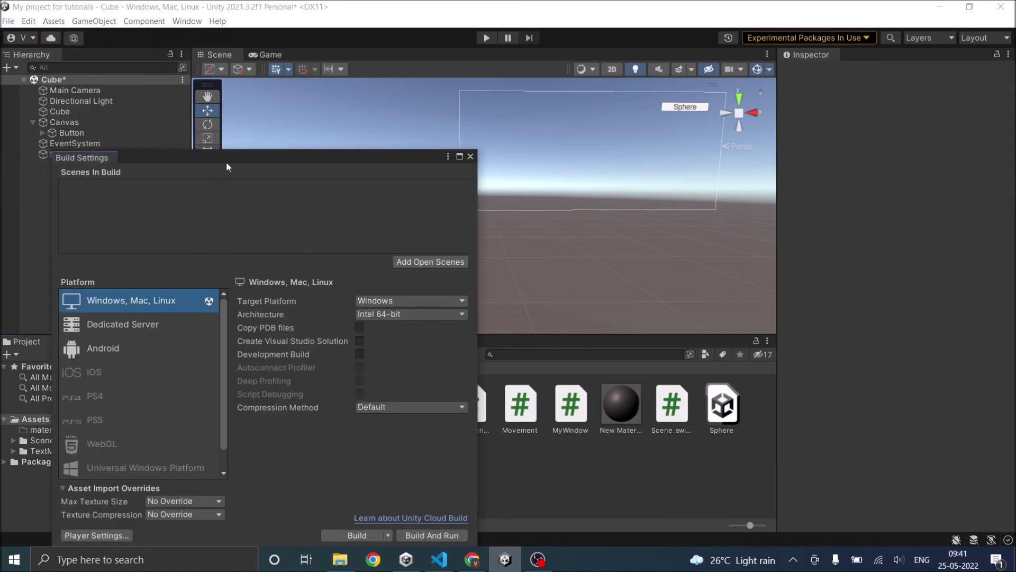
{"action": "left_click_drag", "start_coordinate": [226, 166], "coordinate": [392, 161]}
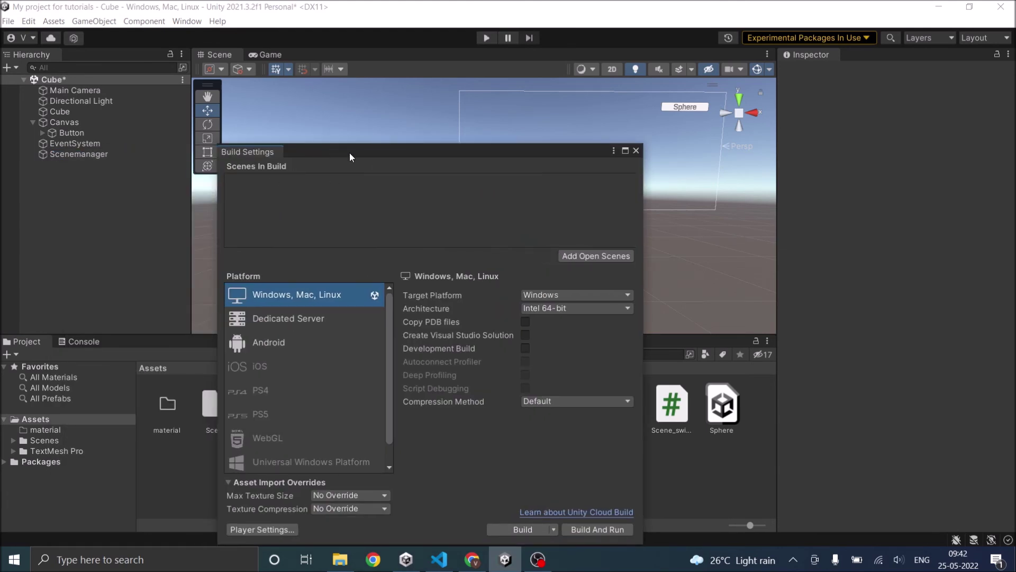
{"action": "left_click_drag", "start_coordinate": [349, 153], "coordinate": [258, 182]}
{"action": "left_click_drag", "start_coordinate": [429, 186], "coordinate": [884, 125]}
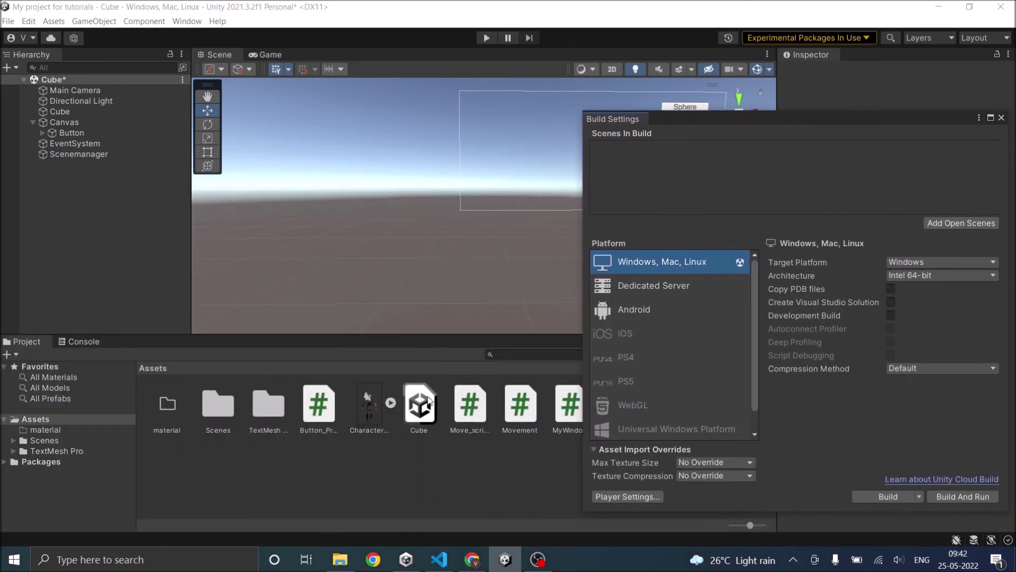
{"action": "left_click_drag", "start_coordinate": [419, 405], "coordinate": [661, 166]}
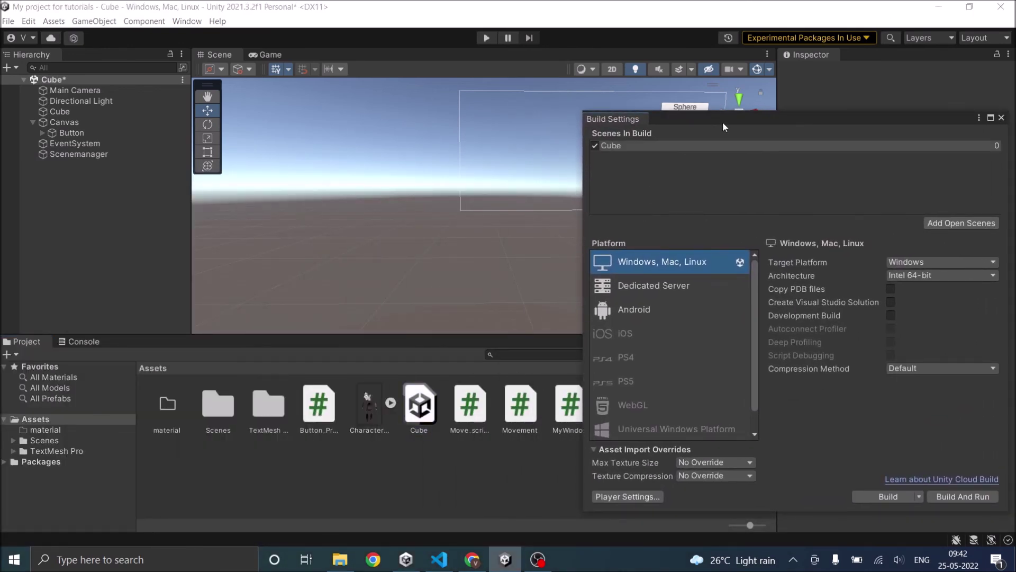
{"action": "left_click_drag", "start_coordinate": [722, 121], "coordinate": [331, 136]}
{"action": "left_click_drag", "start_coordinate": [287, 199], "coordinate": [268, 188]}
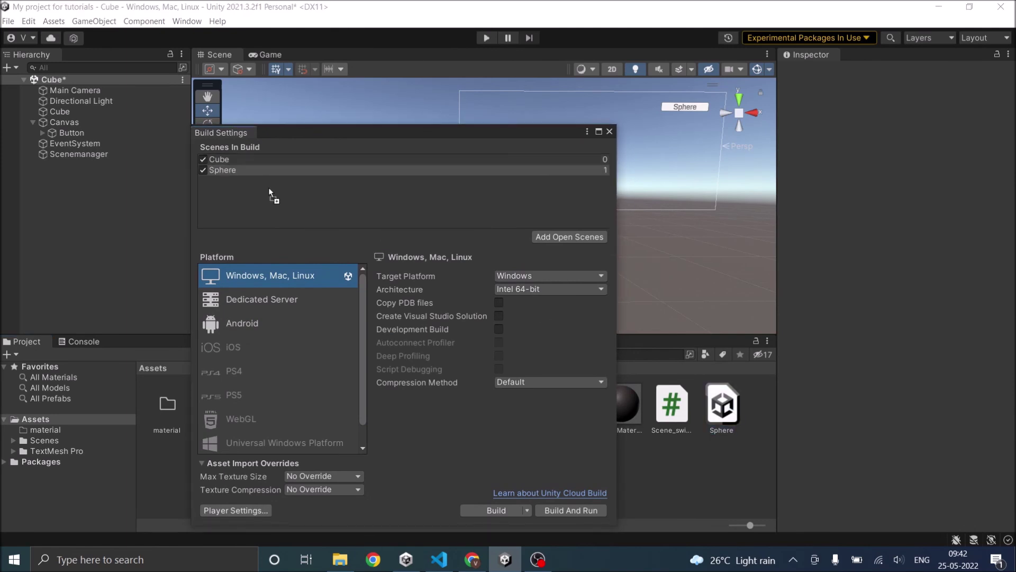
{"action": "left_click", "coordinate": [609, 132]}
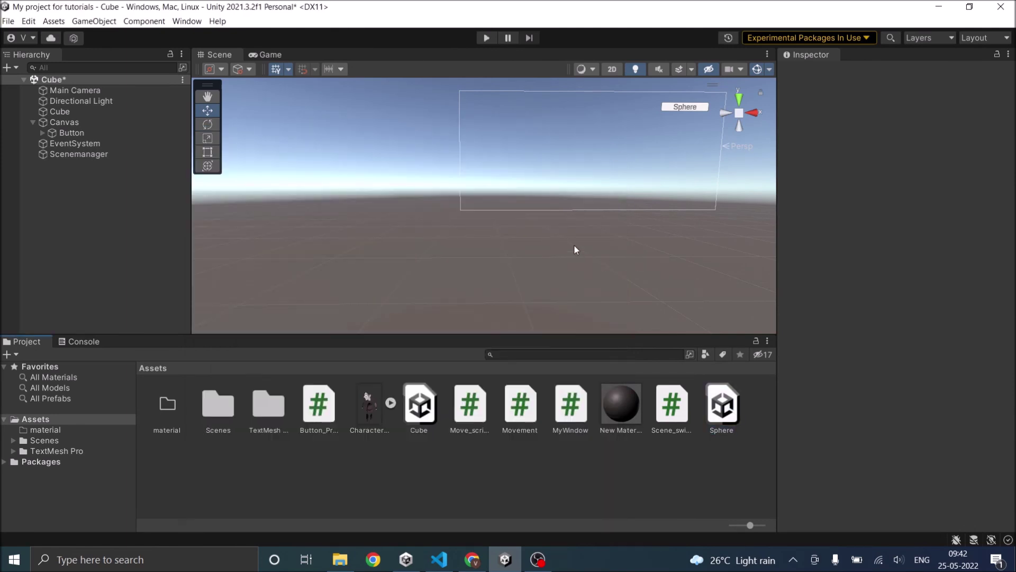
Play the game, switching to the Sphere scene and back to Cube via the buttons
{"action": "left_click", "coordinate": [484, 37]}
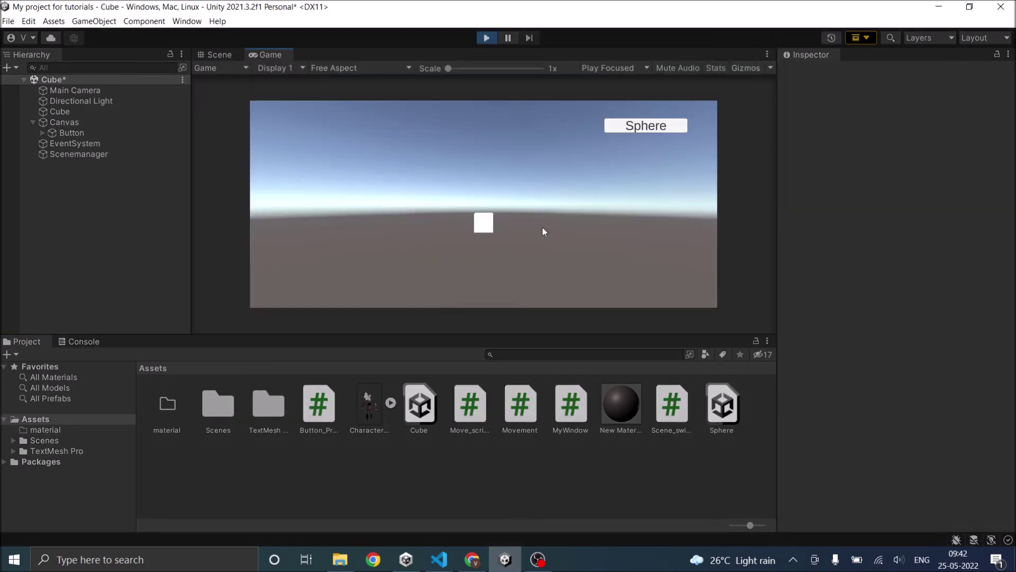
{"action": "left_click", "coordinate": [653, 128]}
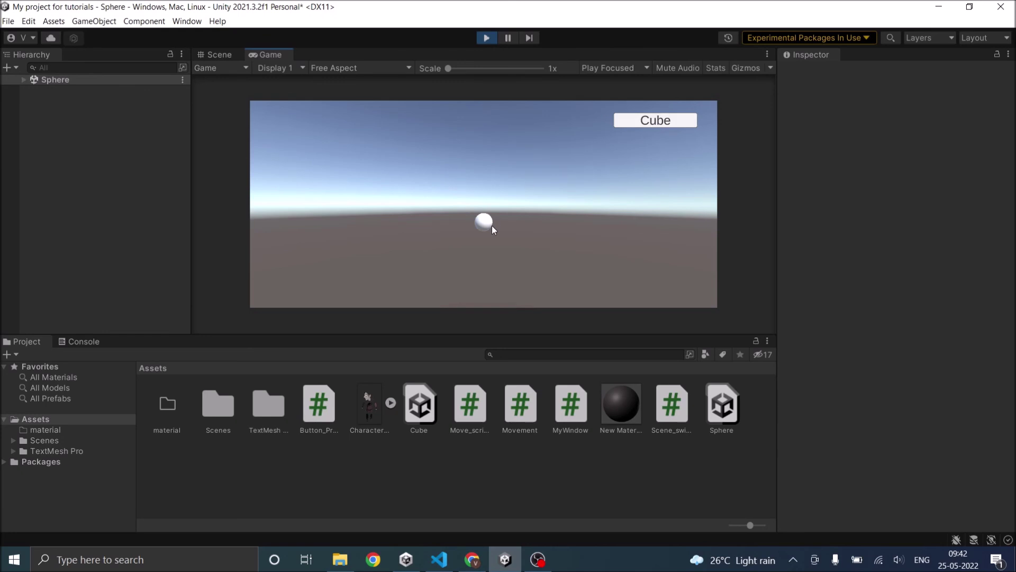
{"action": "left_click", "coordinate": [644, 120]}
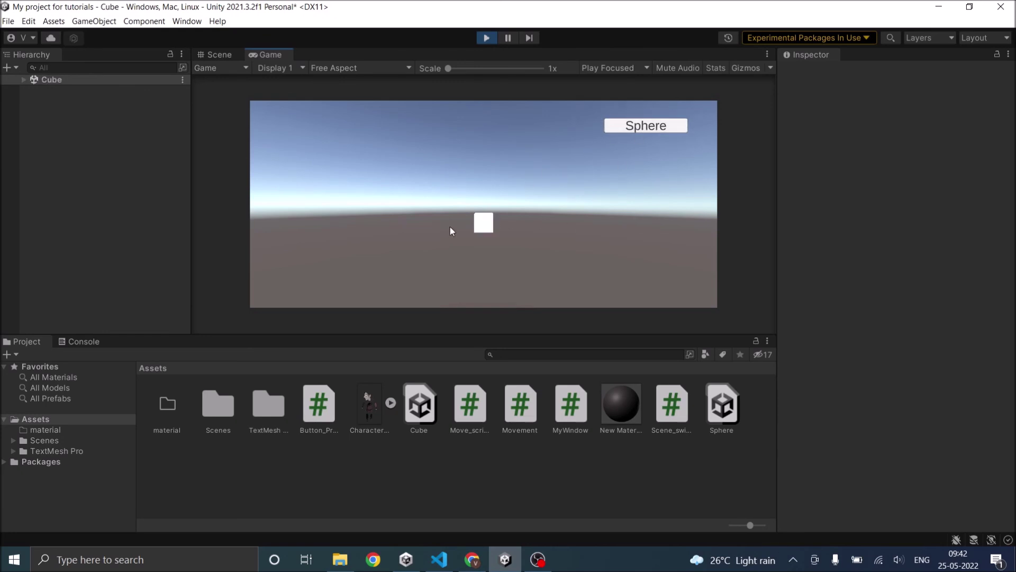